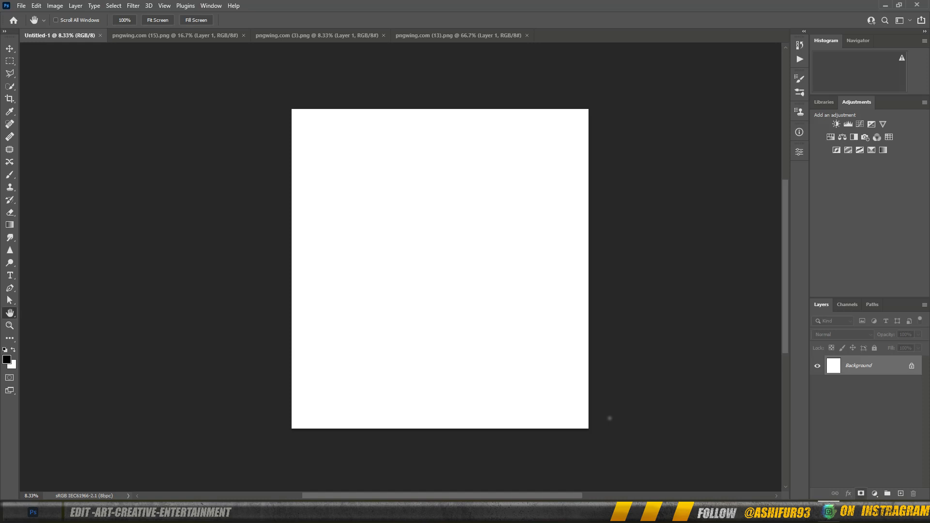
Step: Convert the locked Background into a regular layer by adding a layer mask and applying it
left_click(861, 493)
left_click_drag(855, 365, 913, 493)
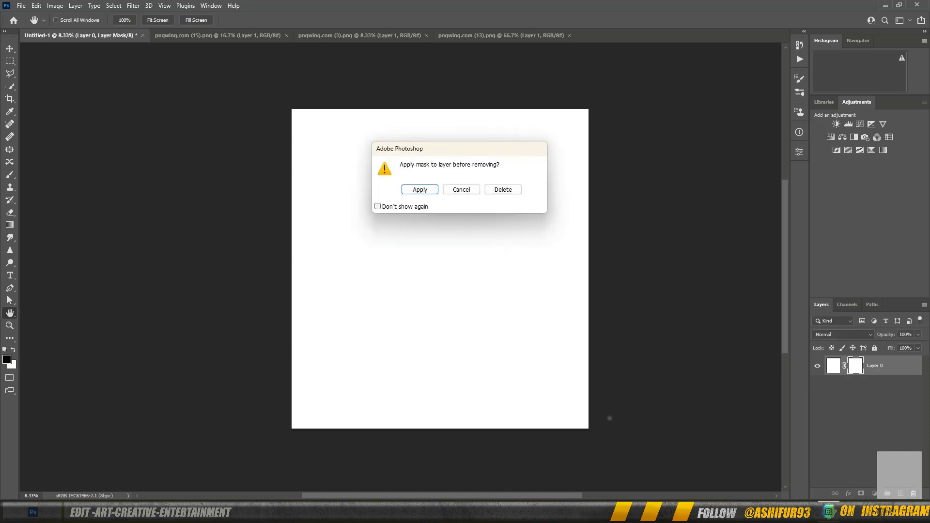
left_click(420, 189)
Step: Add a Gradient Fill layer above the white layer, using a dark-to-white Basics preset with linear style at 90°
left_click(874, 493)
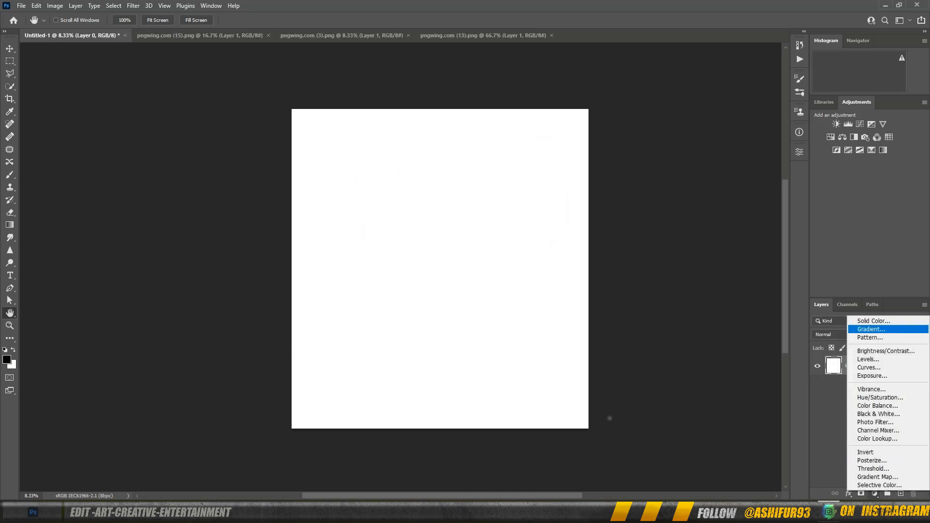
left_click(867, 329)
left_click(476, 129)
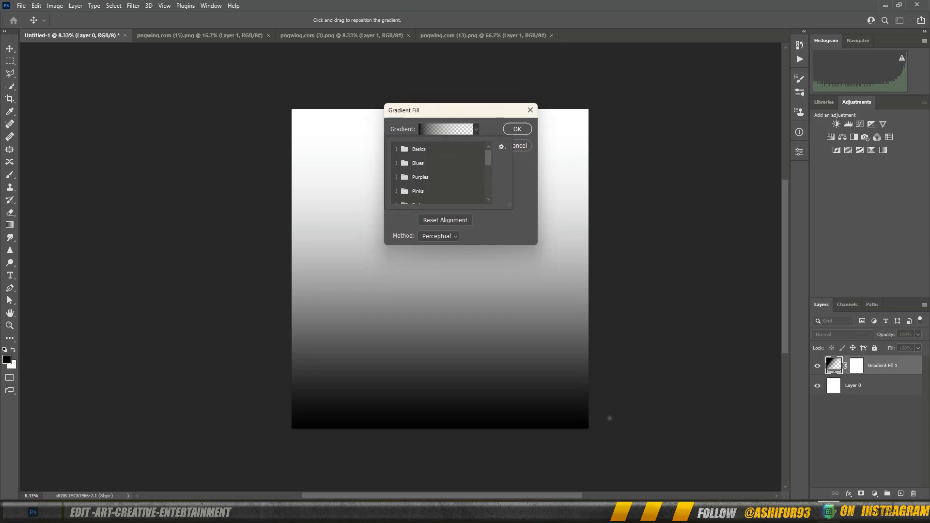
left_click(396, 149)
left_click(446, 164)
left_click(523, 184)
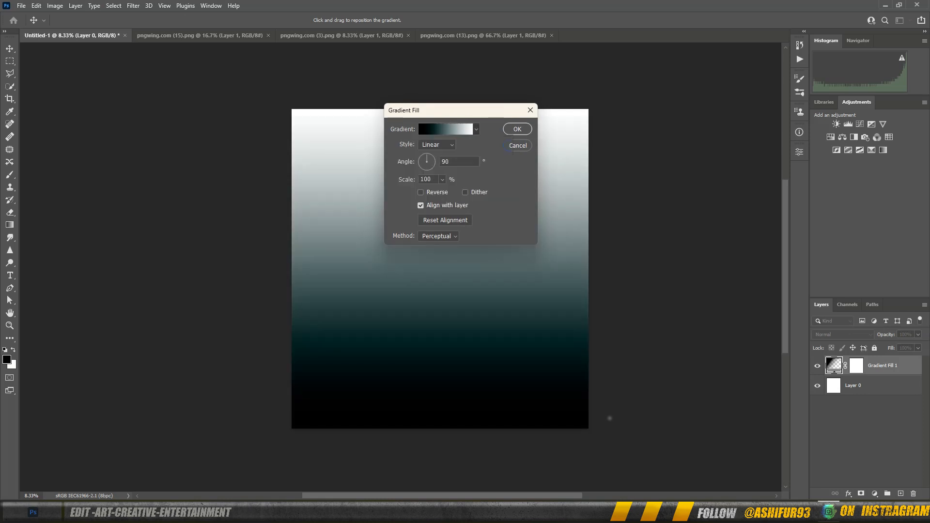
left_click(517, 128)
Step: Set the gradient fill to a reversed radial gradient from olive to white with an angle of 117.37°
double_click(834, 365)
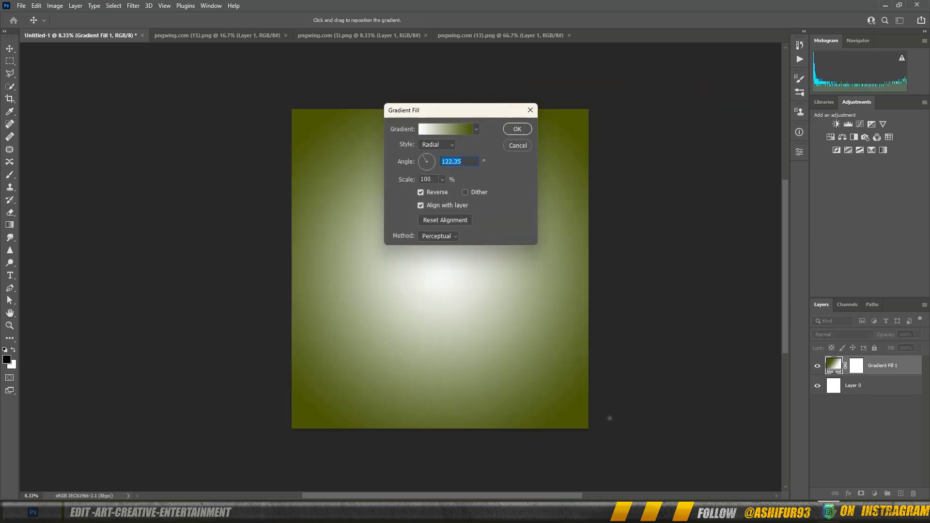
left_click_drag(423, 156, 423, 156)
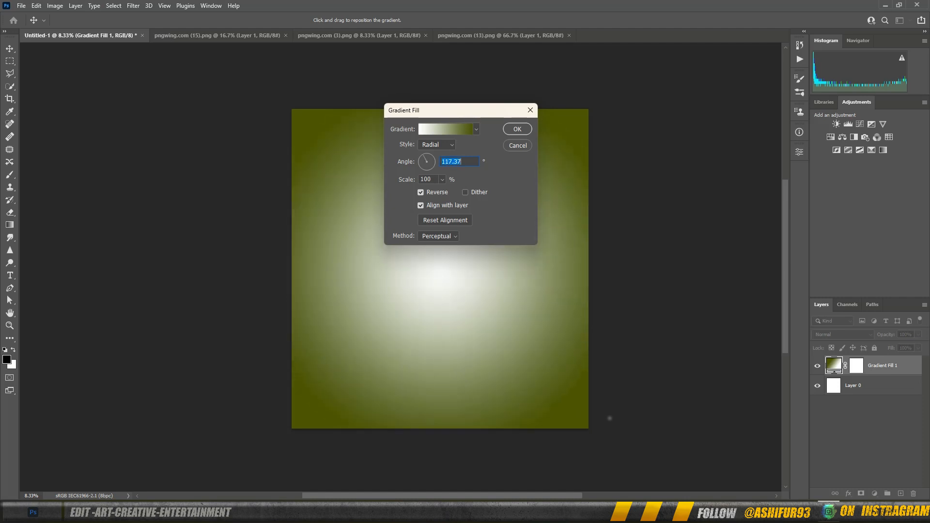
left_click(517, 129)
scroll(503, 140, "down", 1)
Step: Bring the olive oil bottle from pngwing.com (3).png into Untitled-1 and scale and place it at the canvas center
left_click(218, 35)
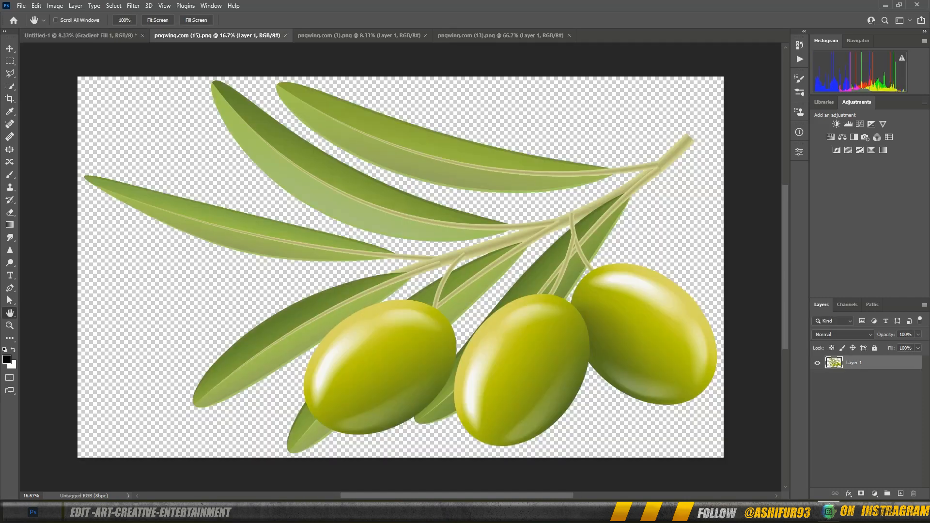
left_click(359, 35)
left_click(10, 48)
left_click_drag(398, 255, 422, 226)
left_click_drag(466, 395, 438, 286)
left_click_drag(415, 223, 443, 301)
left_click_drag(466, 362, 441, 324)
Step: Set the gradient fill's 0% color stop to dark olive #575514 sampled from the bottle's edge
double_click(833, 385)
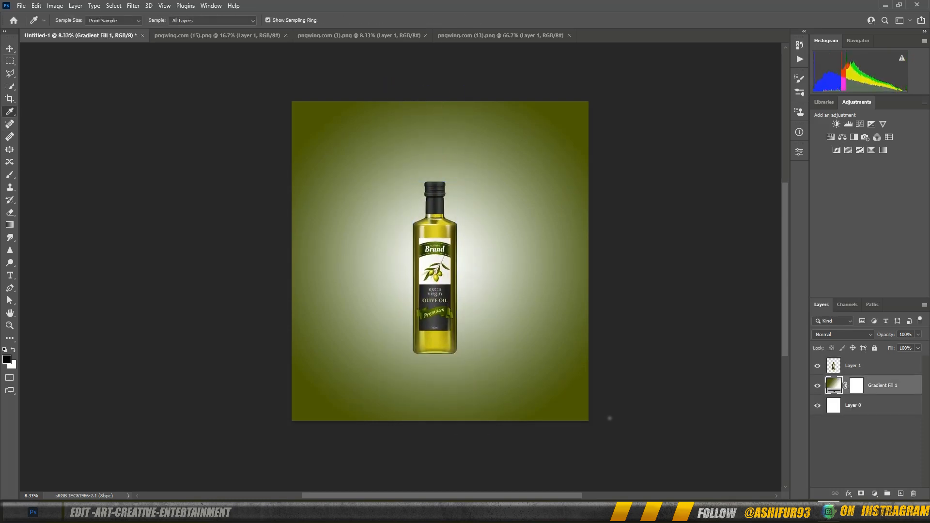
left_click(445, 129)
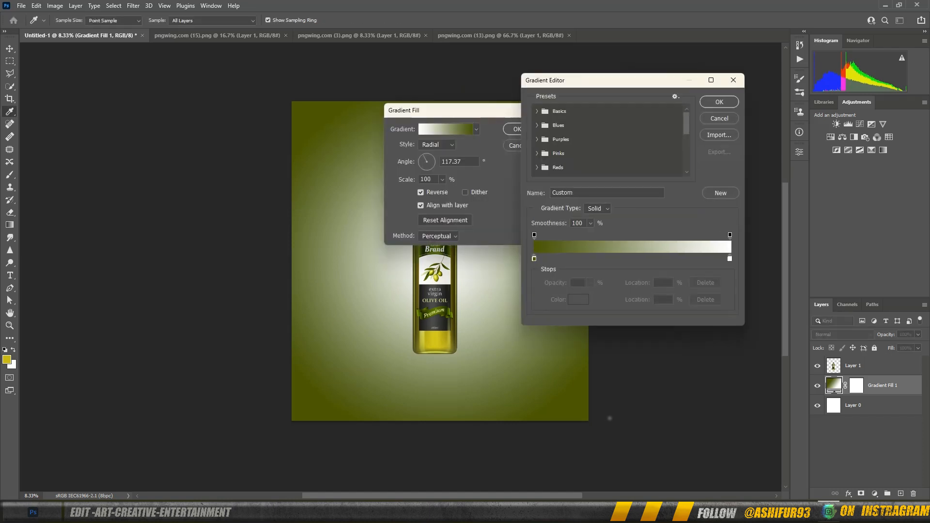
left_click(533, 259)
left_click(577, 299)
left_click(434, 342)
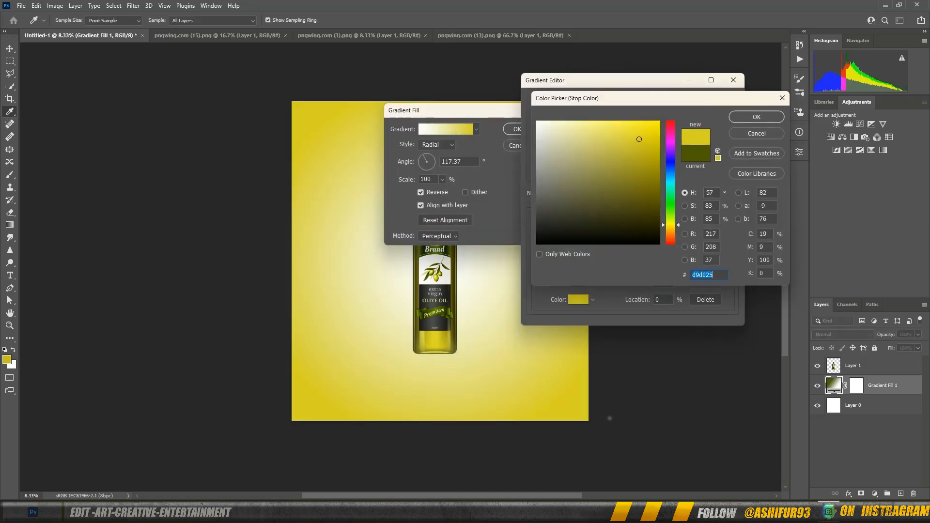
left_click(434, 324)
left_click(435, 320)
left_click(415, 322)
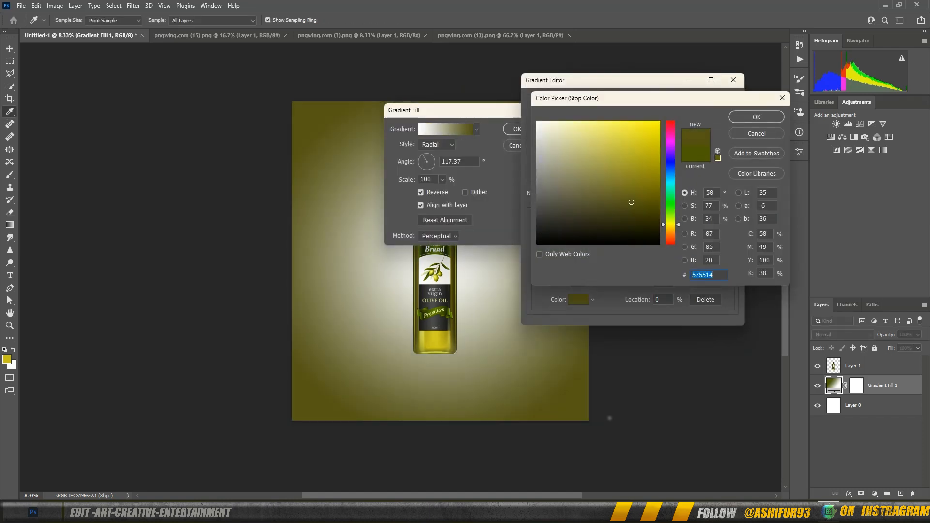
Step: Shift the 0% stop color to a more saturated dark olive and apply the edited gradient to the fill layer
left_click_drag(640, 198, 650, 194)
left_click_drag(670, 223, 670, 223)
left_click_drag(650, 193, 653, 201)
left_click(756, 117)
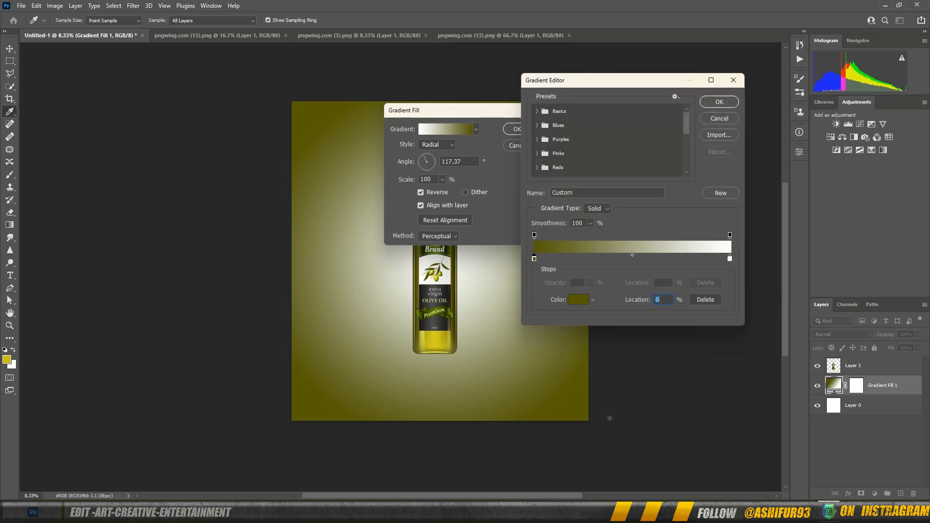
left_click(720, 100)
left_click(517, 128)
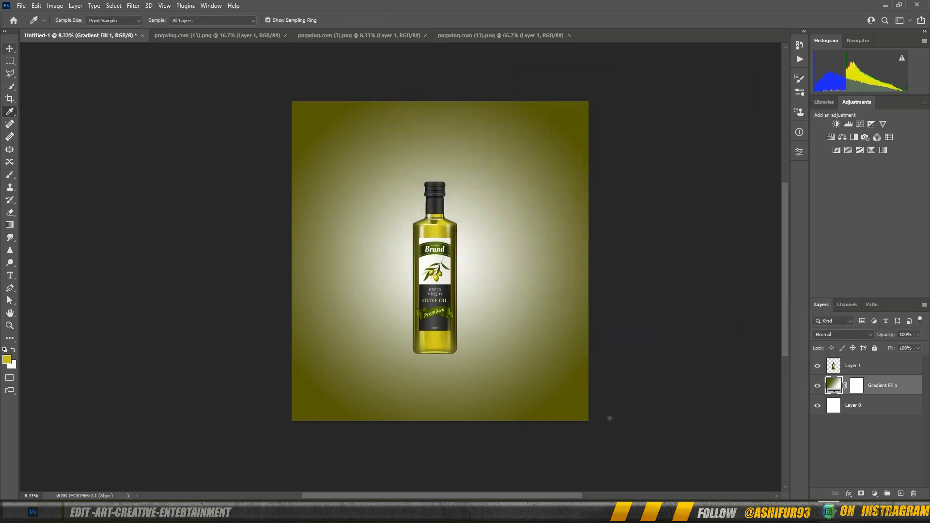
Step: Scale the bottle to 98.62% and center it over the bright middle of the background
left_click(10, 48)
left_click(439, 226)
left_click_drag(440, 226, 439, 213)
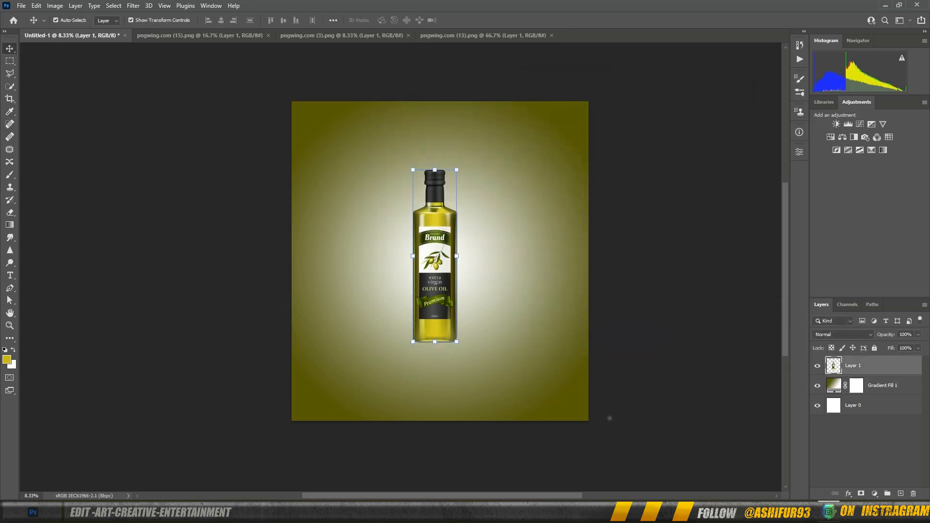
mouse_move(456, 341)
left_mouse_down()
mouse_move(448, 310)
mouse_move(455, 343)
left_mouse_up()
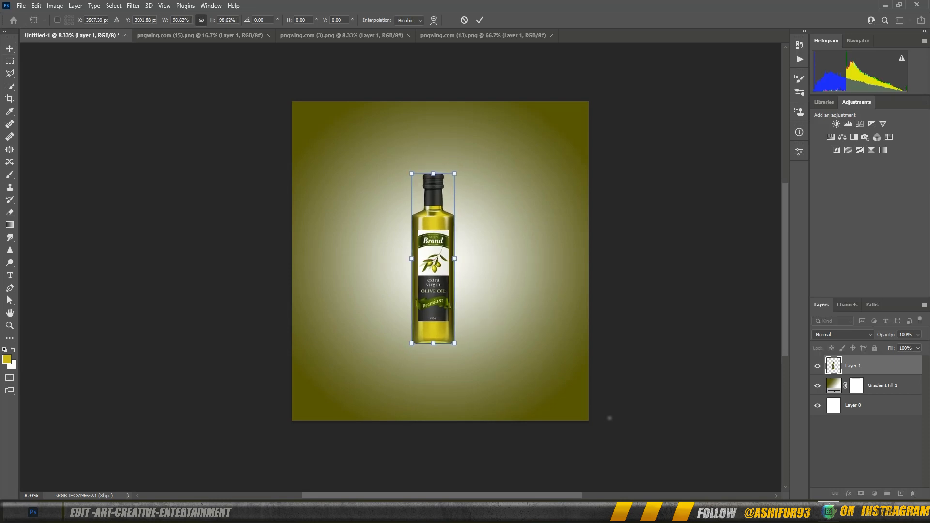
left_click_drag(436, 308, 438, 310)
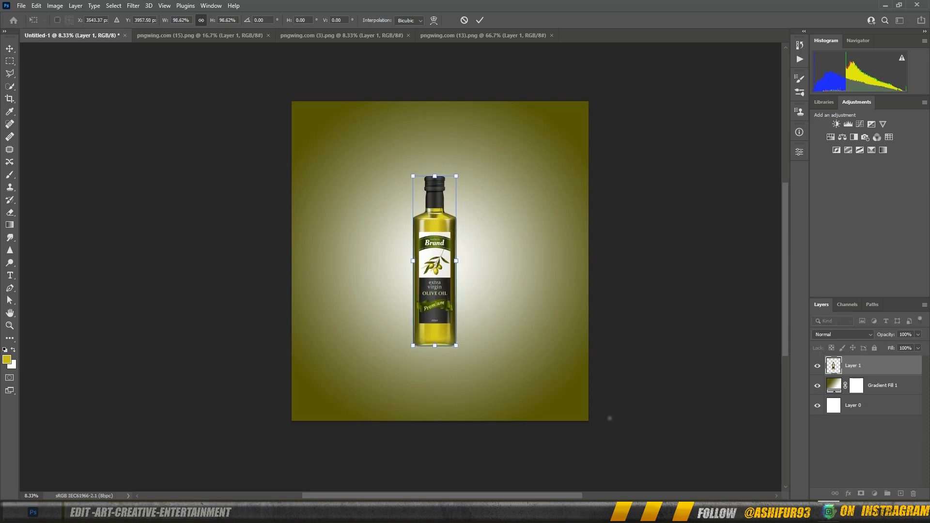
key("Return")
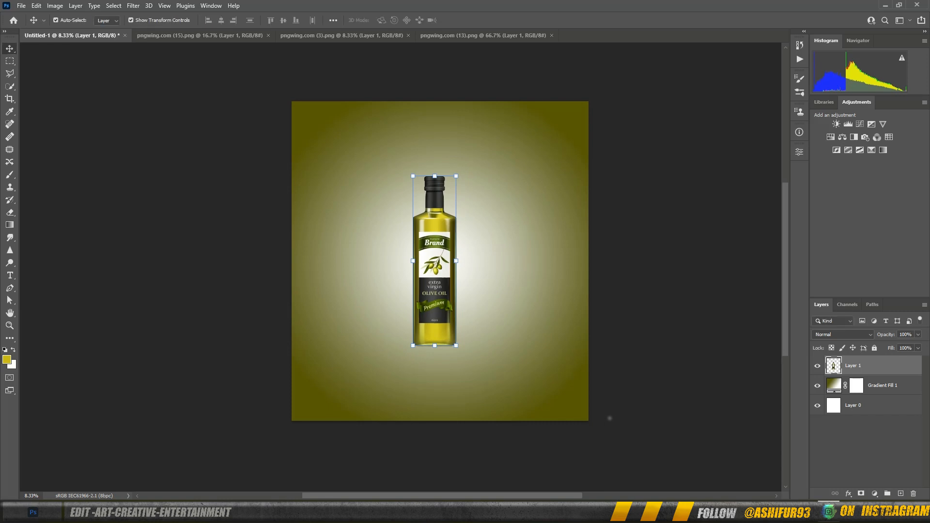
Step: Create an empty layer between the bottle layer and the gradient fill
key("ctrl+shift+alt+n")
left_click_drag(867, 385, 866, 359)
left_click(867, 385)
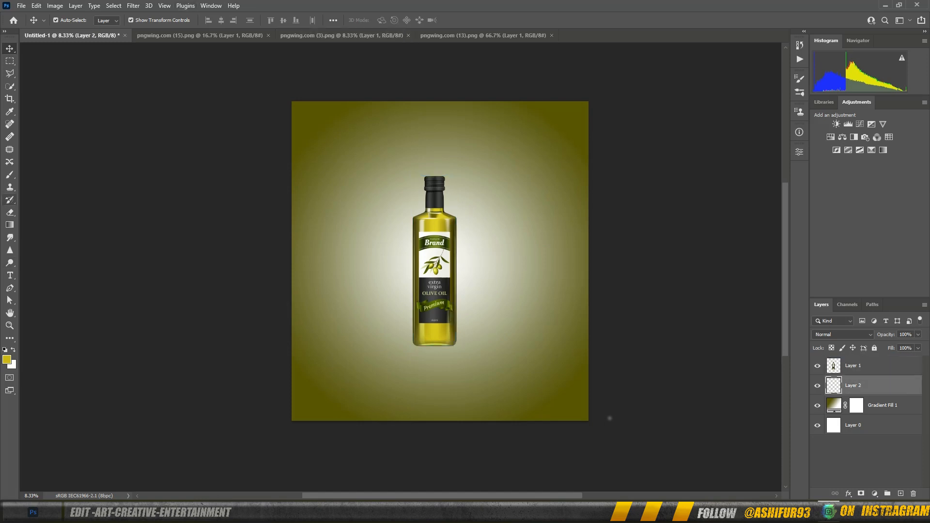
Step: Flatten the Soft Round brush tip into a thin horizontal ellipse, with size 2165 px and angle 180°
key("b")
right_click(609, 418)
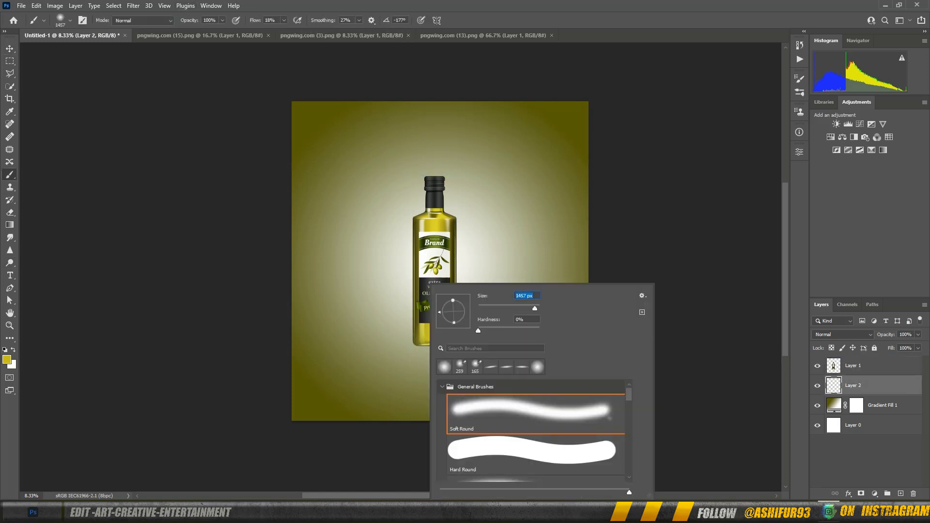
left_click_drag(453, 300, 453, 309)
left_click_drag(535, 308, 534, 308)
key("Return")
Step: Set the foreground color to black (#000000) and paint a soft contact shadow beneath the bottle on Layer 2
key("x")
left_click(6, 359)
left_click(537, 244)
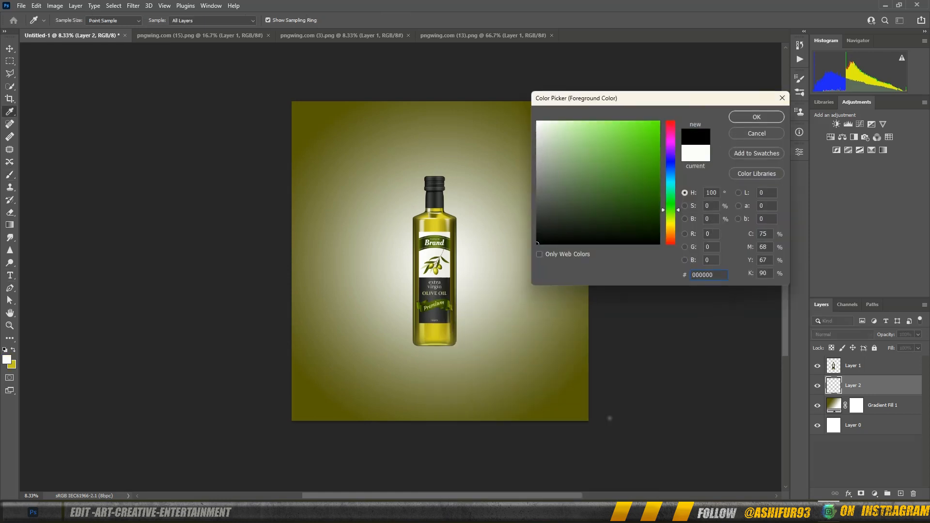
key("Return")
left_click(435, 343)
left_click(434, 344)
right_click(608, 227)
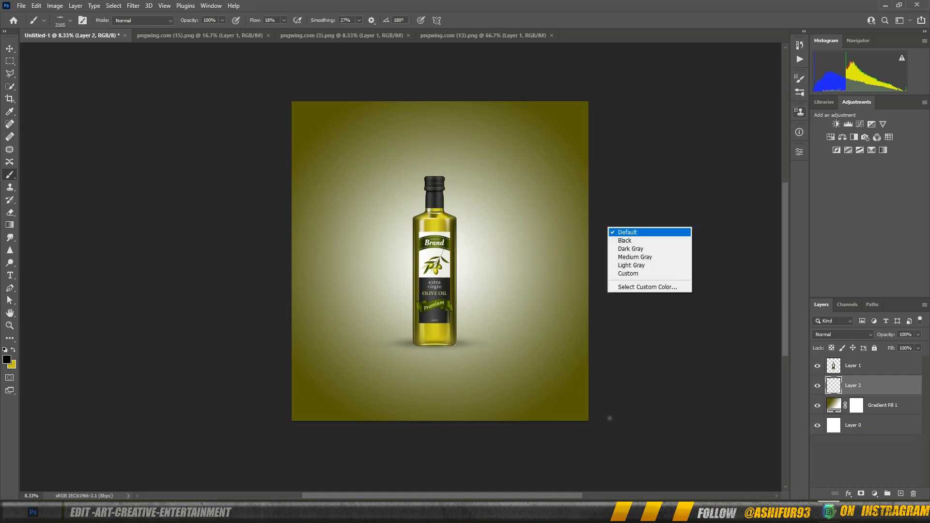
left_click(623, 231)
Step: Add a Curves adjustment clipped to the bottle layer and move its black point to input 217 to darken the bottle strongly
key("alt+bracketright")
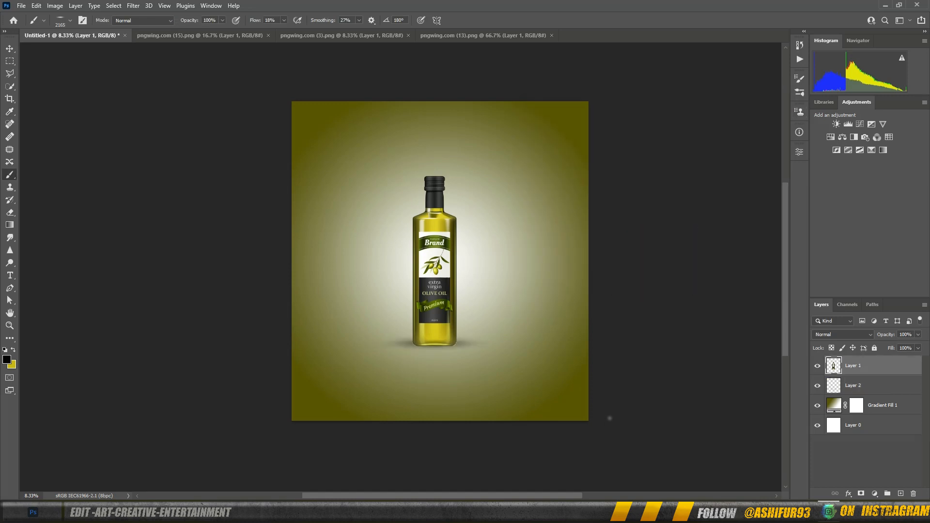
left_click(860, 124)
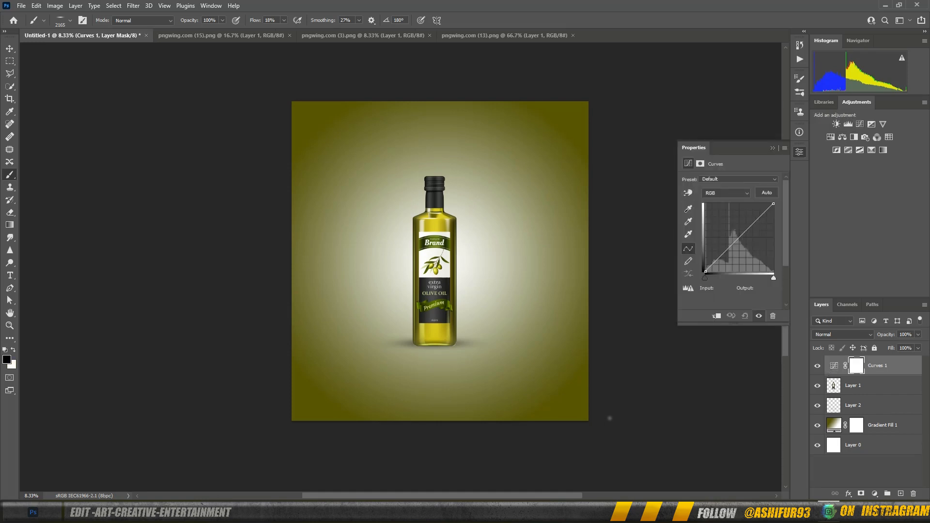
left_click(717, 316)
mouse_move(773, 278)
left_mouse_down()
mouse_move(744, 278)
mouse_move(773, 278)
left_mouse_up()
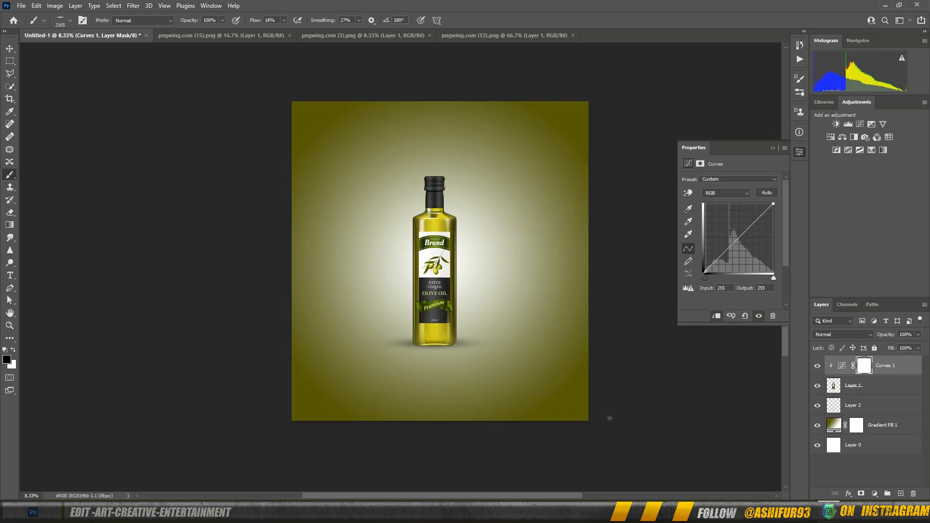
left_click_drag(704, 278, 764, 278)
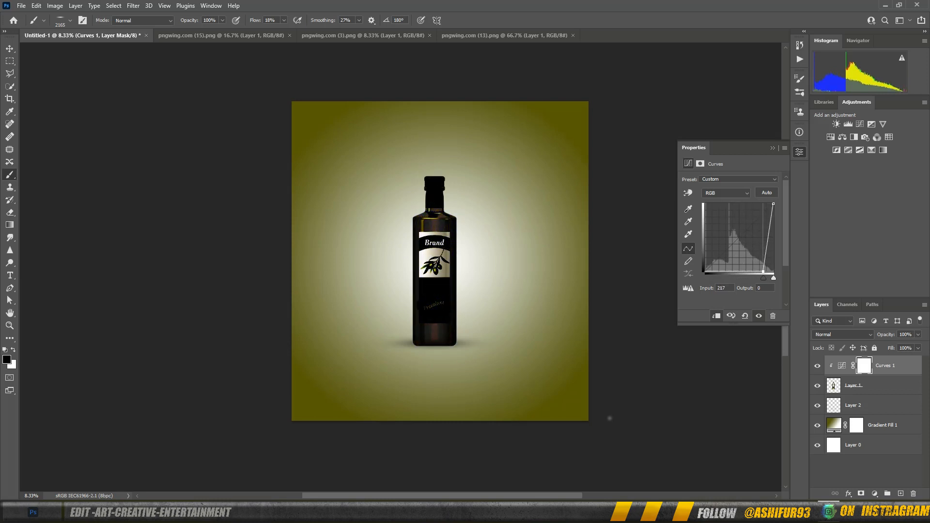
left_click(772, 148)
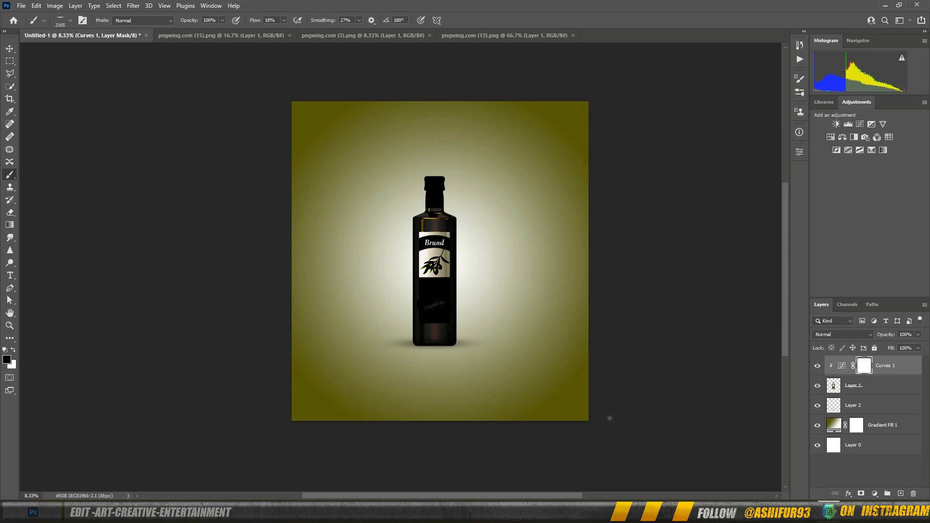
Step: Invert the Curves mask, paint white along the bottle's base to shade it, and touch up the shadow on Layer 2
key("ctrl+i")
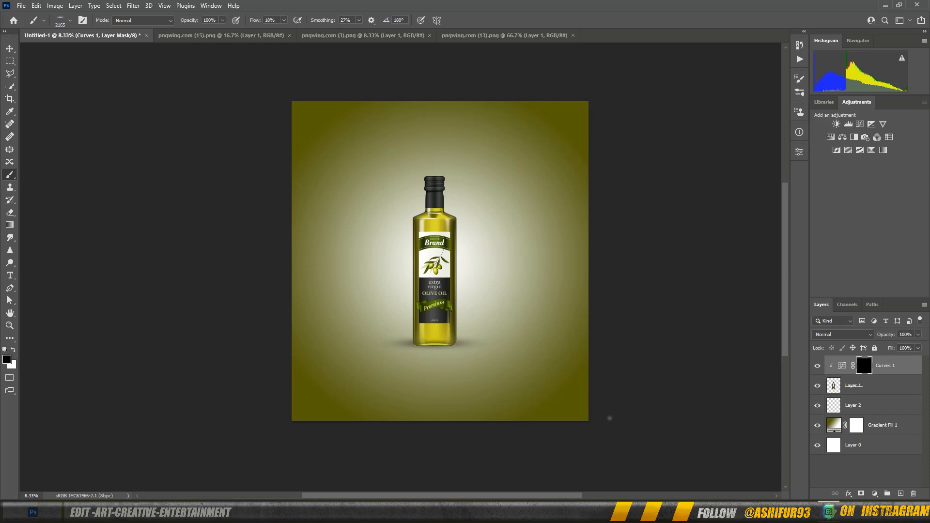
key("x")
left_click(435, 343)
left_click(434, 344)
left_click(853, 385)
left_click(853, 405)
left_click(435, 345)
left_click(863, 366)
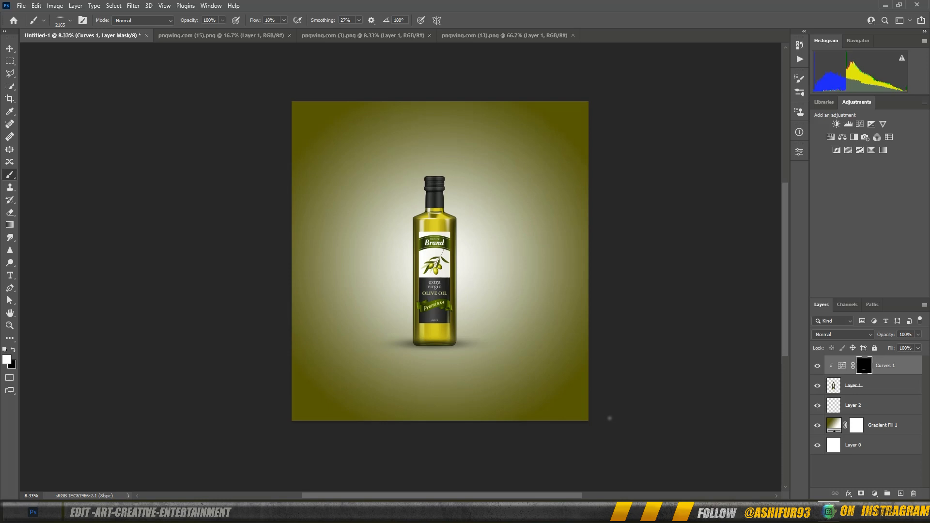
Step: Add an Exposure adjustment clipped to the bottle and raise its exposure strongly
left_click(872, 124)
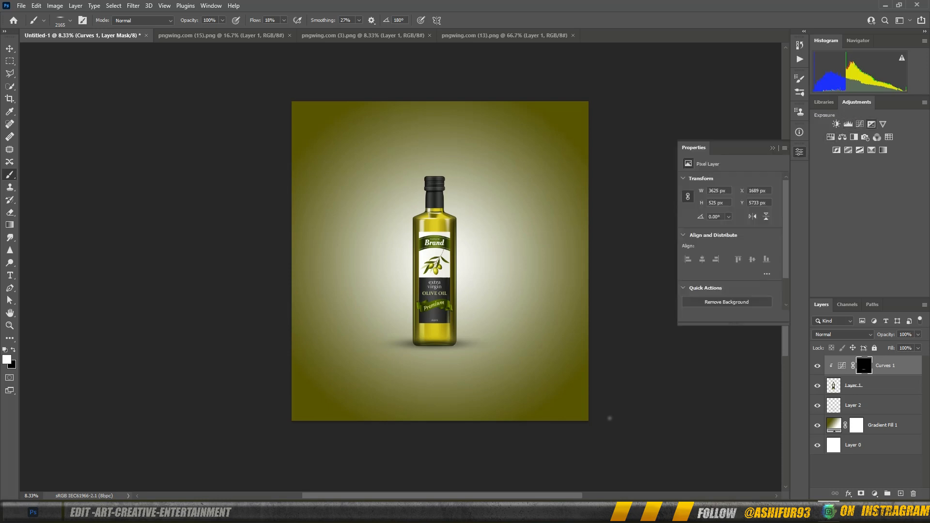
left_click_drag(730, 203, 753, 203)
left_click(716, 315)
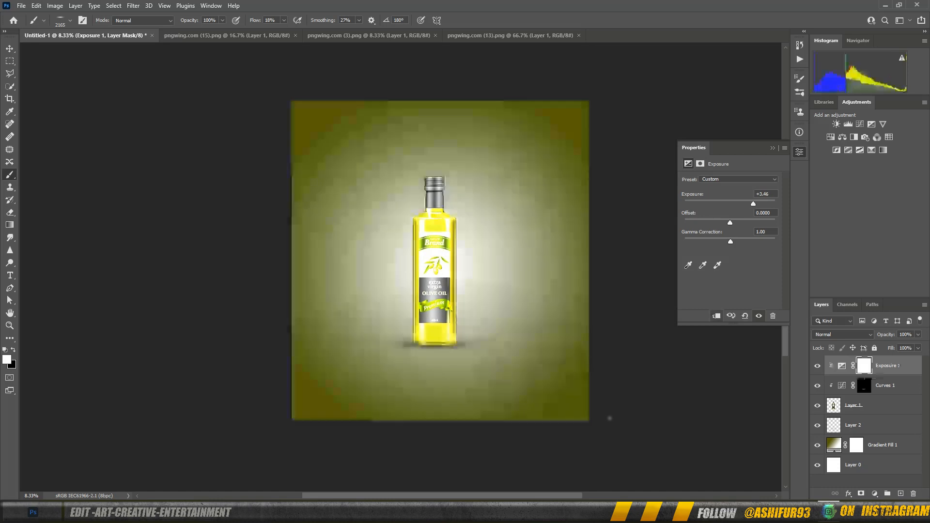
left_click_drag(753, 204, 762, 204)
left_click(772, 148)
double_click(842, 365)
left_click(772, 147)
Step: Invert the Exposure mask to black and change the brush to a round 511 px tip
left_click(864, 366)
key("ctrl+i")
key("ctrl+space")
left_click_drag(444, 232, 503, 230)
right_click(542, 209)
left_click_drag(566, 234, 565, 225)
mouse_move(648, 233)
left_mouse_down()
mouse_move(636, 233)
mouse_move(646, 233)
left_mouse_up()
type("401")
Step: Paint white on the Exposure mask along the right edge of the bottle's neck and shoulder to add a highlight
left_click(444, 167)
left_click(443, 166)
left_click(444, 167)
left_click(444, 166)
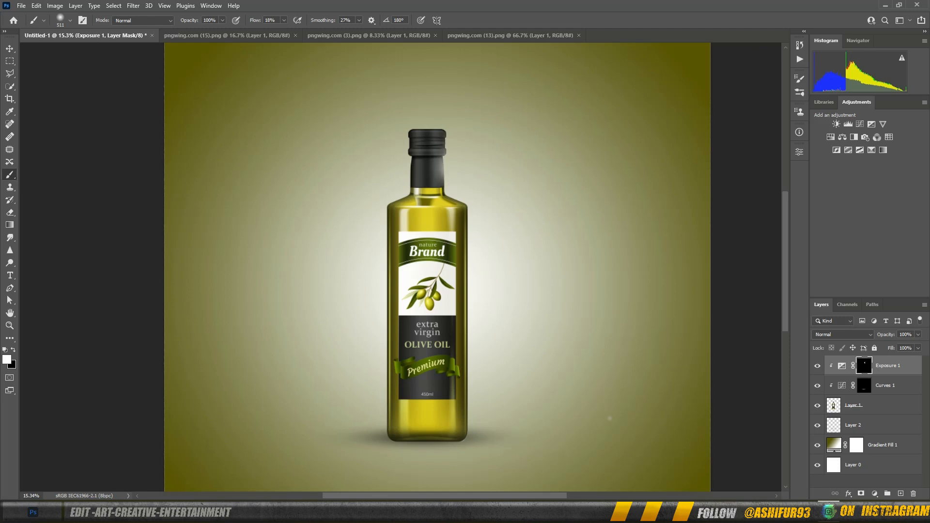
mouse_move(448, 134)
left_mouse_down()
mouse_move(450, 192)
mouse_move(459, 200)
left_mouse_up()
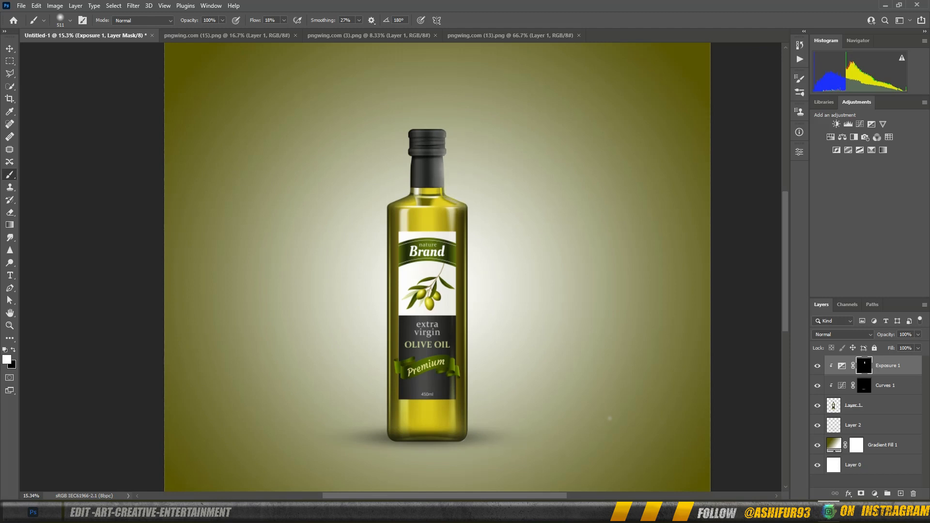
Step: Raise the brush flow to 74% and paint the highlight down the bottle's right edge from cap to base
left_click_drag(284, 20, 311, 32)
left_click_drag(449, 136, 470, 228)
scroll(470, 228, "down", 1)
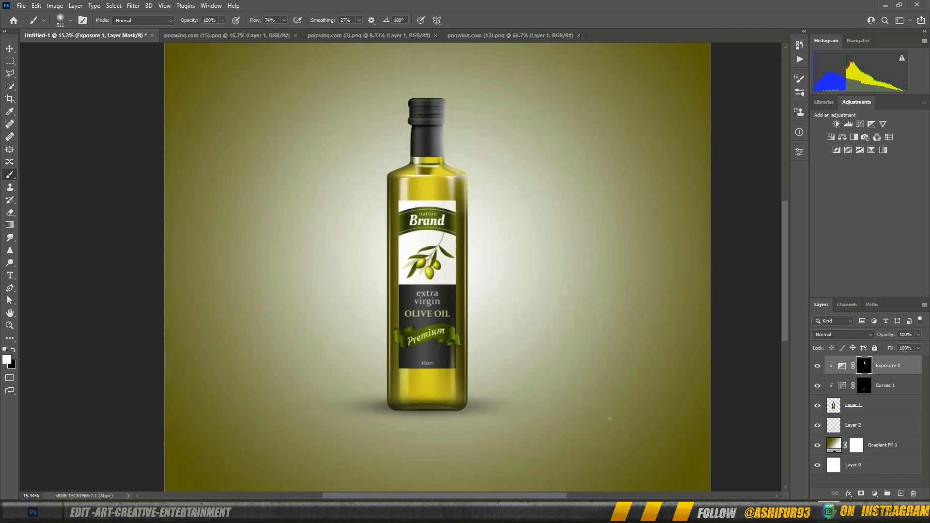
left_click_drag(463, 184, 462, 310)
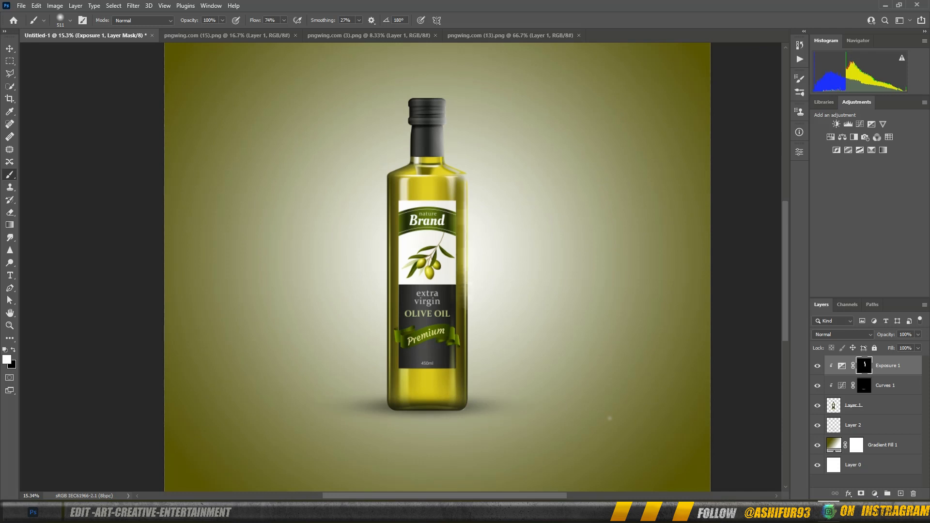
left_click_drag(462, 271, 464, 378)
mouse_move(464, 300)
left_mouse_down()
mouse_move(462, 402)
mouse_move(463, 181)
mouse_move(461, 193)
left_mouse_up()
Step: Brighten the left edge of the neck and cap, then reduce the brush to 306 px and paint across the cap's top
mouse_move(407, 141)
left_mouse_down()
mouse_move(391, 181)
mouse_move(392, 395)
mouse_move(392, 174)
mouse_move(412, 103)
left_mouse_up()
scroll(427, 121, "up", 3)
right_click(428, 122)
left_click_drag(520, 144, 501, 144)
left_click_drag(442, 147, 414, 147)
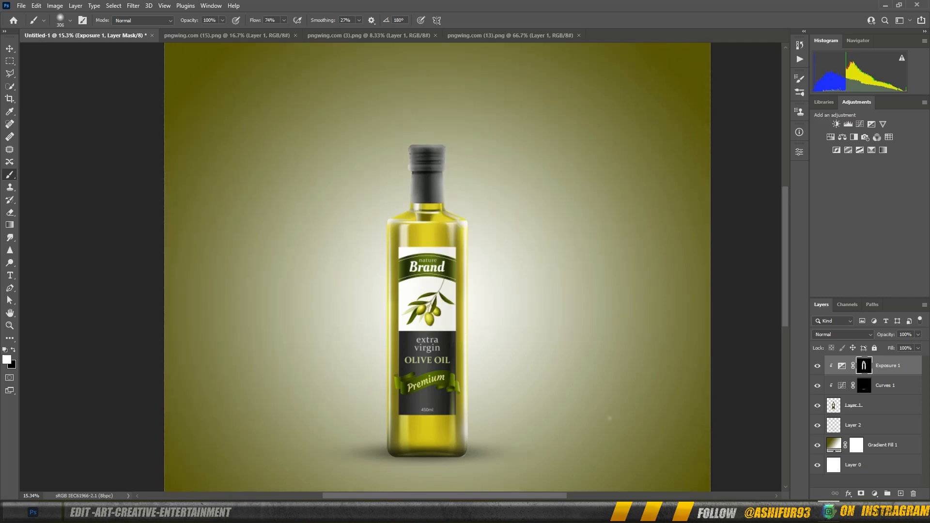
Step: Brighten the cap's right edge on the Exposure mask and enlarge the soft round brush to 464 px
left_click_drag(443, 147, 444, 168)
scroll(443, 194, "down", 1)
key("x")
right_click(421, 329)
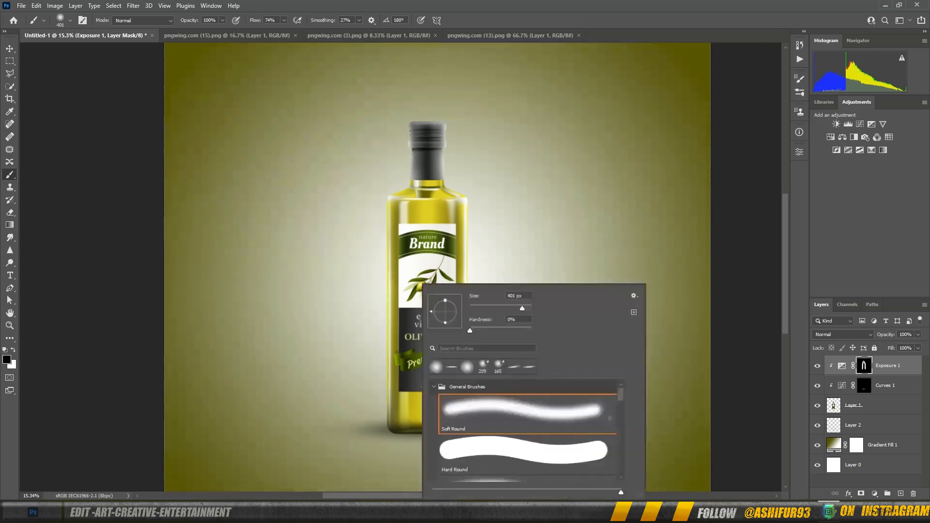
left_click_drag(521, 307, 525, 308)
key("Return")
Step: Refine the Exposure mask along the bottle's lower left and right edges, alternating white and black paint near the base
key("x")
mouse_move(406, 430)
left_mouse_down()
mouse_move(432, 430)
mouse_move(389, 409)
left_mouse_up()
key("x")
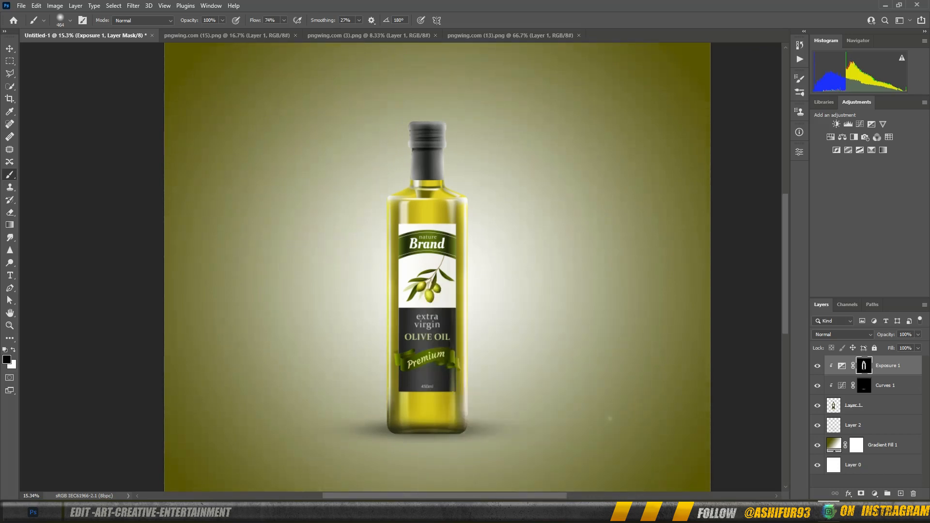
left_click_drag(465, 427, 466, 413)
key("x")
left_click_drag(388, 403, 388, 419)
left_click_drag(466, 414, 465, 425)
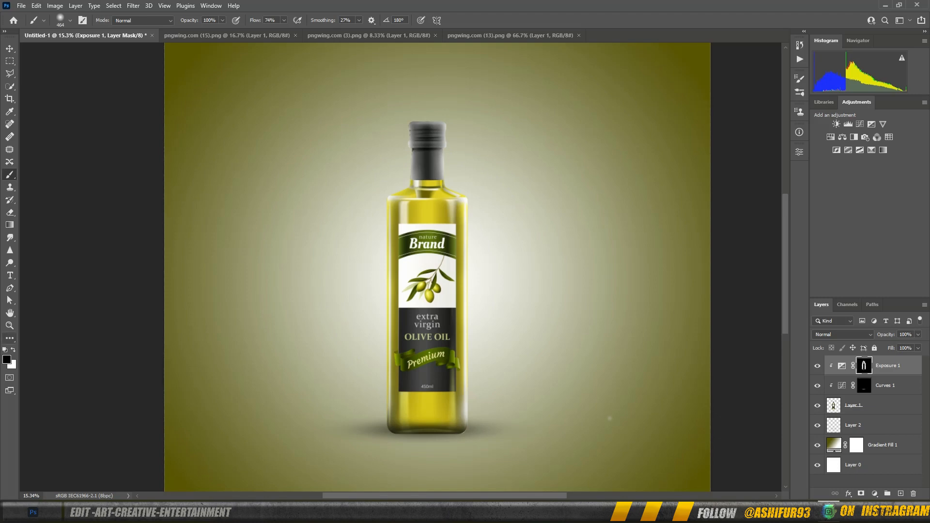
Step: Bring the golden oil splash from pngwing.com (13).png into Untitled-1, scale it to 263.18%, tilt it 3.69° and place it across the bottle
left_click(9, 325)
left_click_drag(537, 367, 489, 366)
left_click(10, 312)
left_click(226, 36)
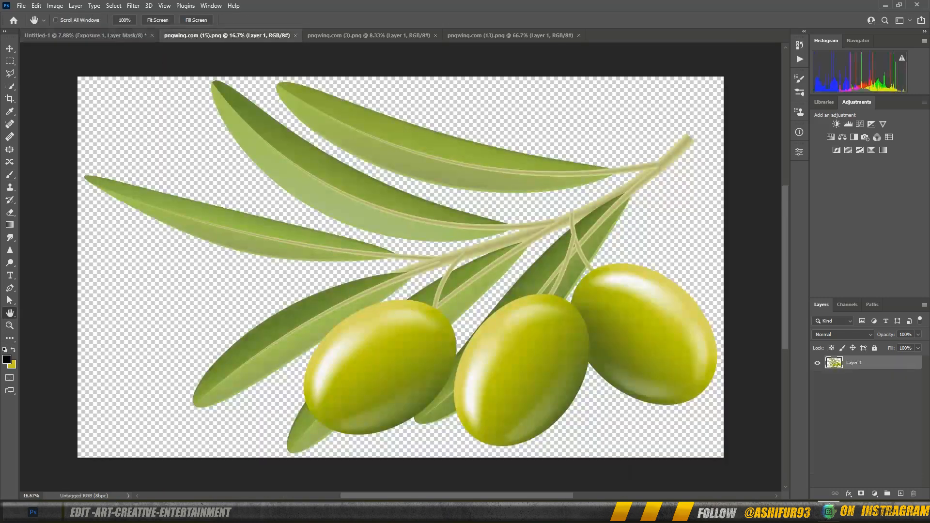
key("ctrl+Tab")
key("ctrl+Tab")
key("v")
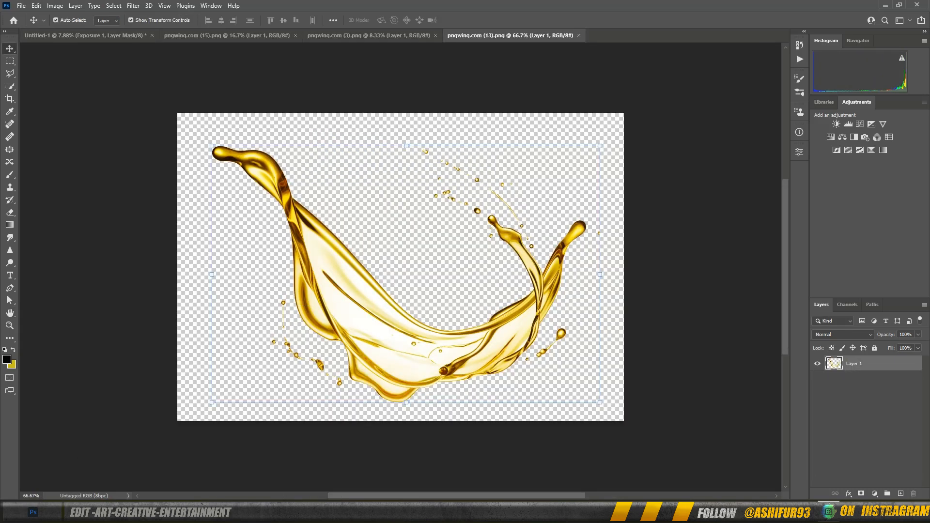
left_click_drag(334, 223, 586, 261)
mouse_move(598, 225)
left_mouse_down()
mouse_move(441, 406)
mouse_move(508, 186)
mouse_move(598, 219)
left_mouse_up()
left_click_drag(571, 253, 558, 299)
left_click_drag(504, 317, 509, 310)
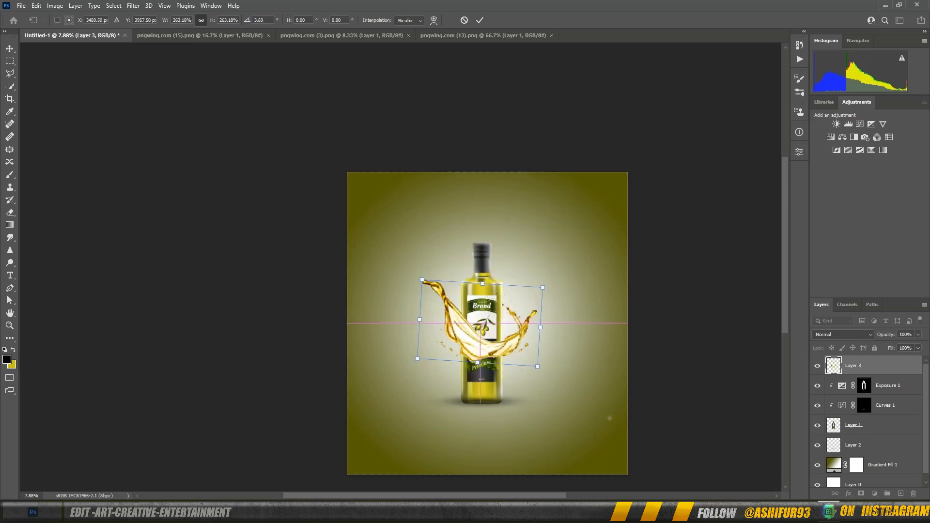
key("Return")
Step: Send the splash layer behind the bottle, directly above the Gradient Fill 1 layer
key("ctrl+bracketleft")
key("ctrl+bracketleft")
key("ctrl+bracketleft")
key("ctrl+bracketleft")
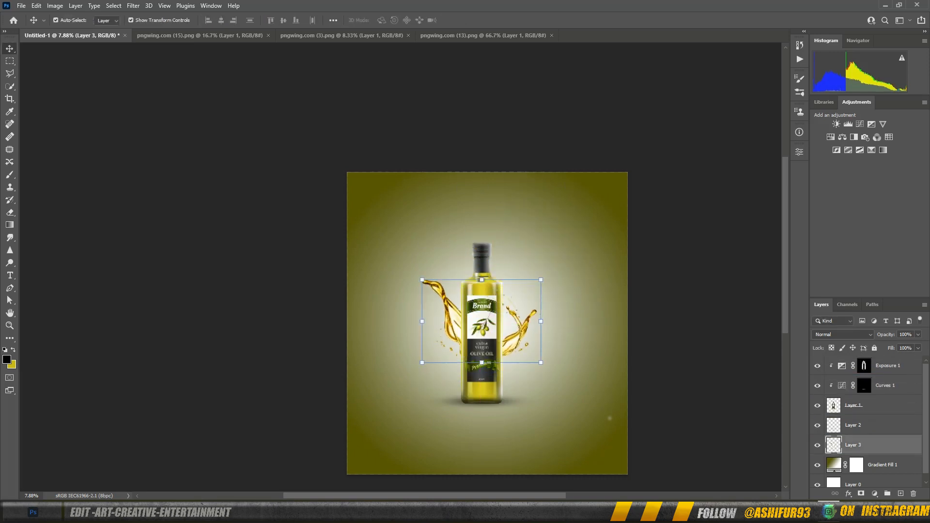
Step: Enlarge the oil splash slightly and reposition it so its arms rise on both sides of the bottle
left_click_drag(540, 363, 556, 373)
left_click_drag(543, 358, 525, 340)
key("Return")
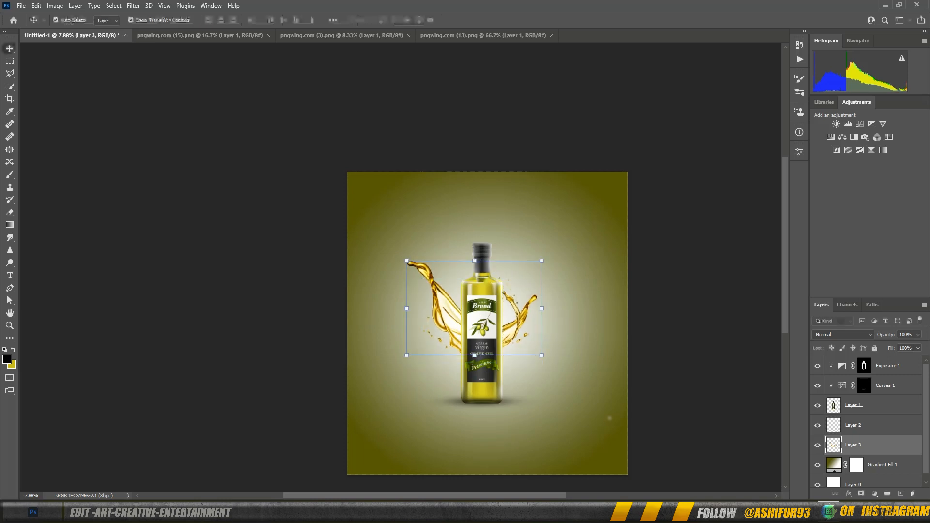
left_click(882, 465)
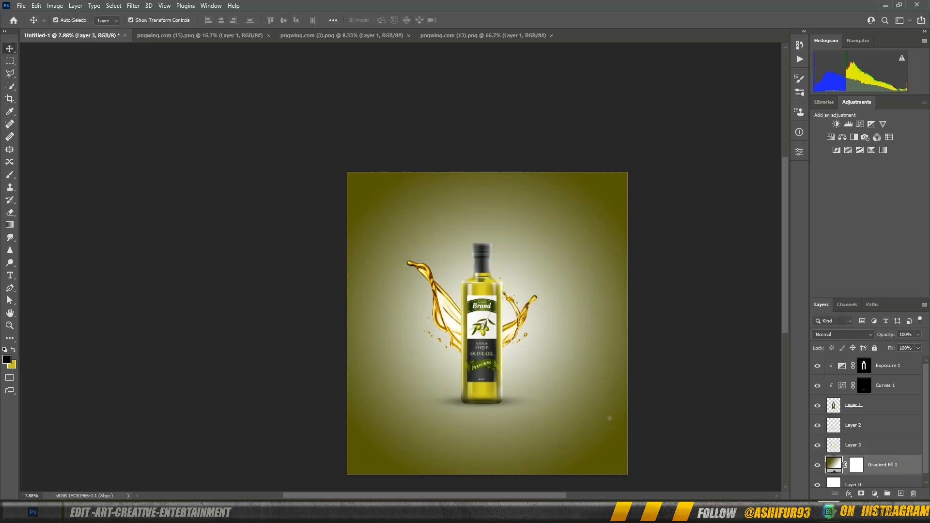
left_click(518, 329)
left_click_drag(518, 329, 524, 328)
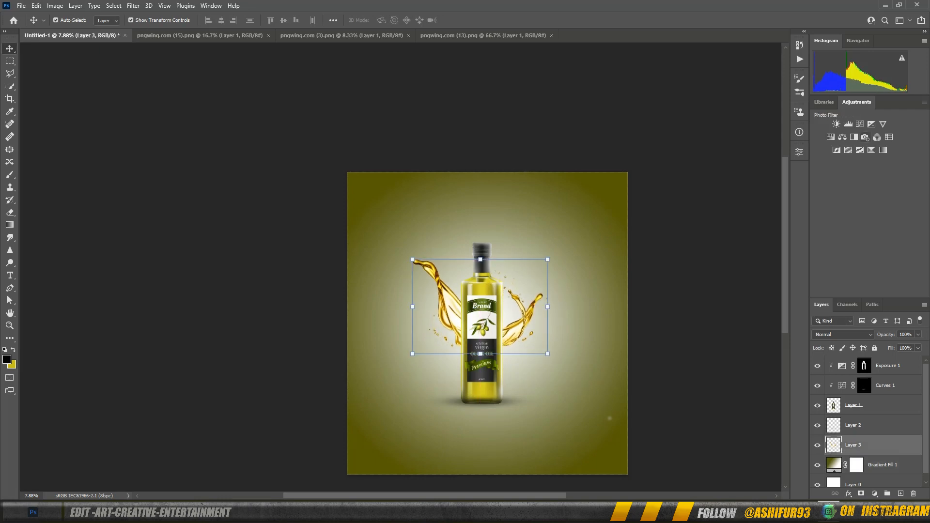
Step: Add a Channel Mixer adjustment clipped to the splash layer and fine-tune the red, green and blue contributions of its Red output channel
left_click(877, 137)
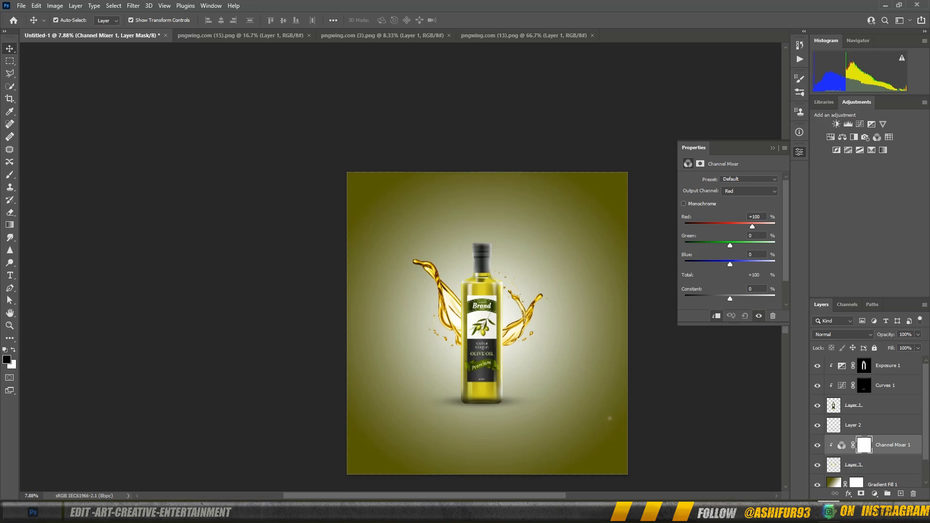
left_click_drag(754, 226, 749, 226)
left_click_drag(727, 245, 729, 264)
left_click(772, 148)
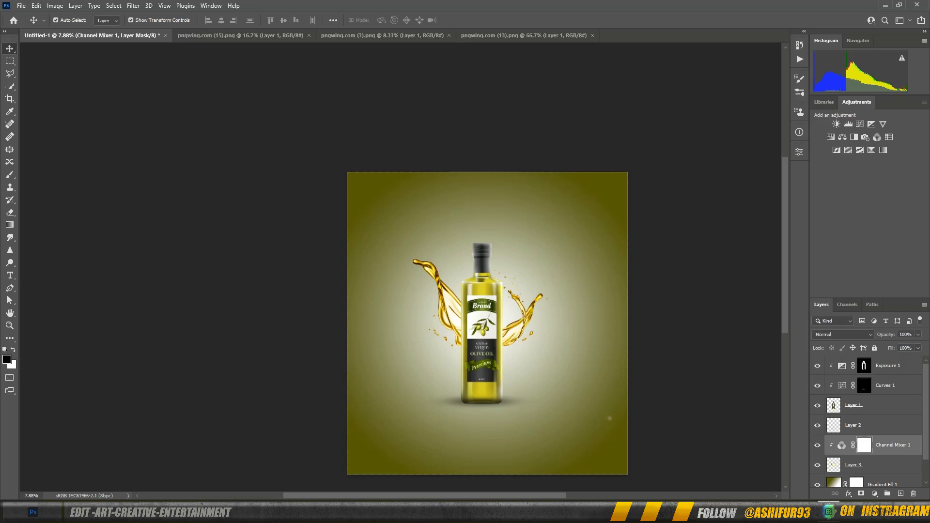
Step: Bring a second copy of the bottle from pngwing.com (3).png into Untitled-1, above the Exposure 1 layer
key("z")
left_click_drag(475, 322, 524, 322)
scroll(609, 418, "down", 1)
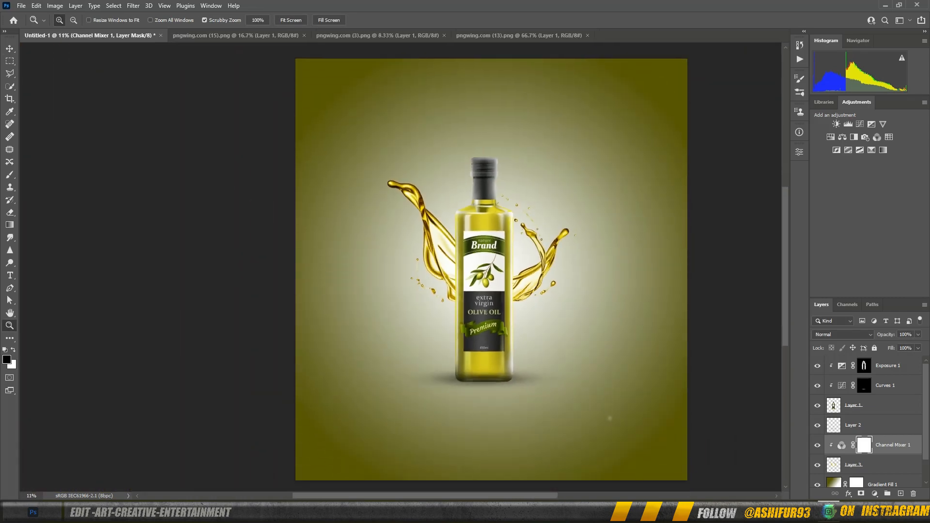
left_click(872, 405)
left_click(888, 365)
scroll(609, 271, "up", 1)
left_click(371, 35)
key("v")
left_click_drag(367, 189, 420, 315)
Step: Scale the bottle copy to 52.42%, rotate it 179.71° upside down and align its base with the original bottle's base as a reflection
scroll(420, 315, "down", 1)
left_click_drag(547, 150, 360, 470)
left_click_drag(483, 209, 479, 312)
scroll(500, 363, "down", 2)
scroll(491, 352, "up", 2)
left_click_drag(514, 444, 462, 332)
scroll(462, 333, "up", 1)
left_click_drag(434, 255, 481, 311)
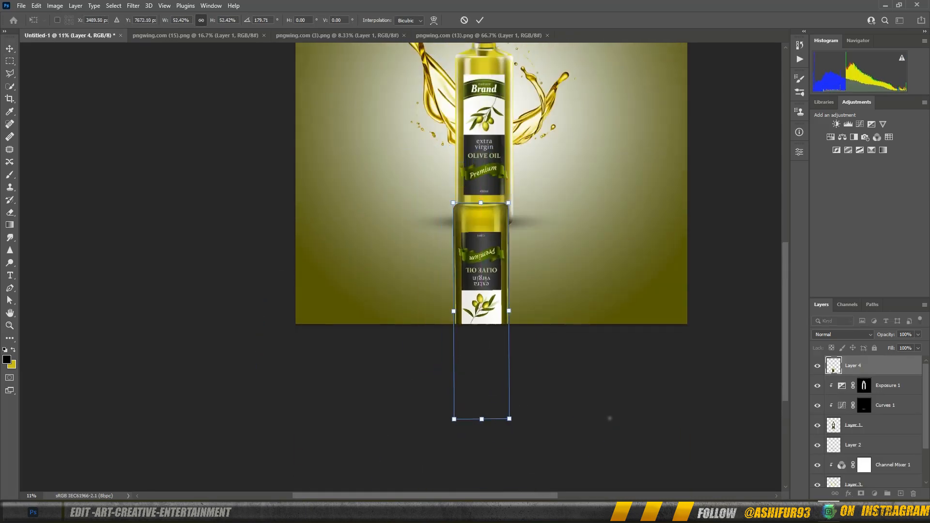
scroll(461, 356, "up", 2)
left_click_drag(461, 356, 461, 379)
left_click_drag(502, 354, 505, 355)
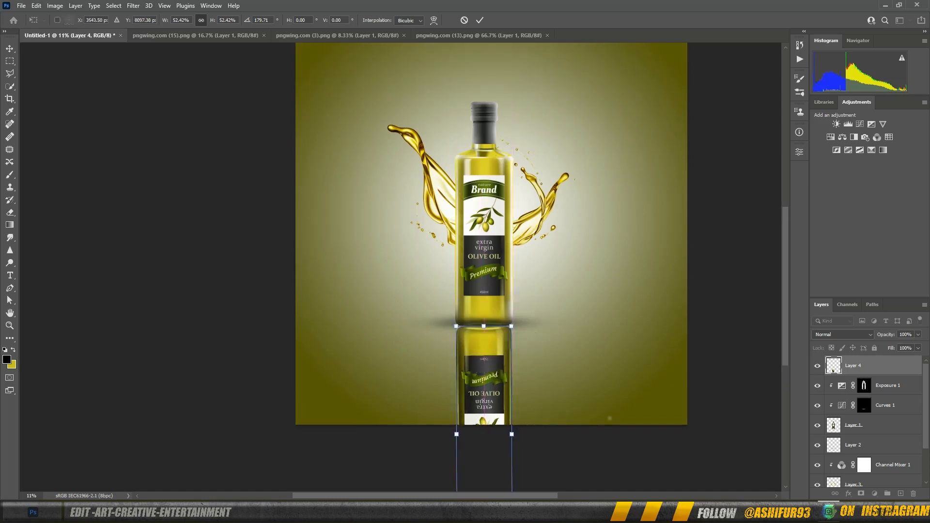
key("Return")
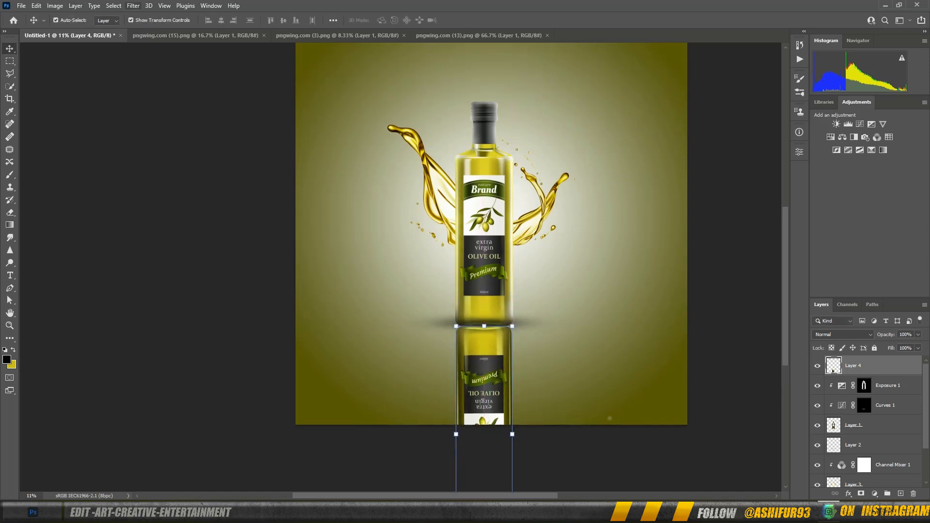
Step: Apply a Motion Blur to the reflected bottle with an angle of -62° and a distance of 71 pixels
left_click(133, 6)
mouse_move(141, 129)
left_click(276, 184)
left_click_drag(641, 272, 628, 273)
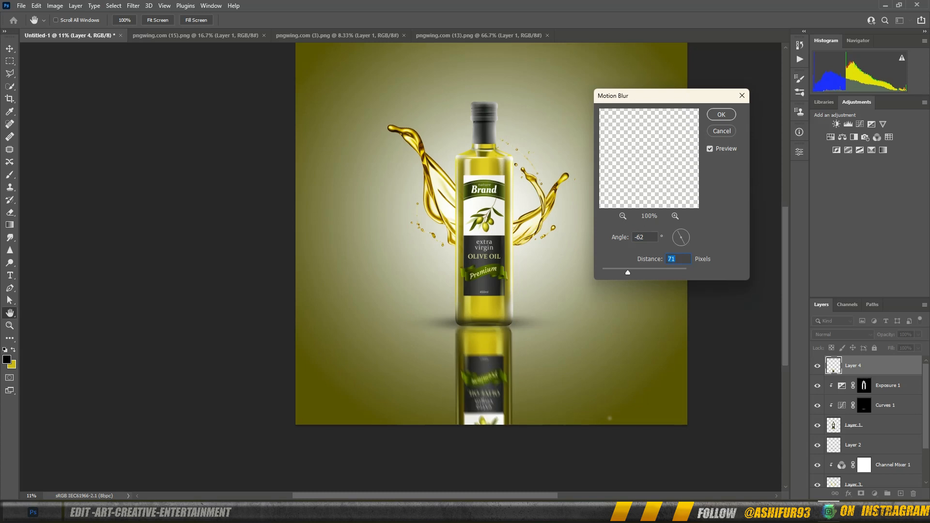
key("Return")
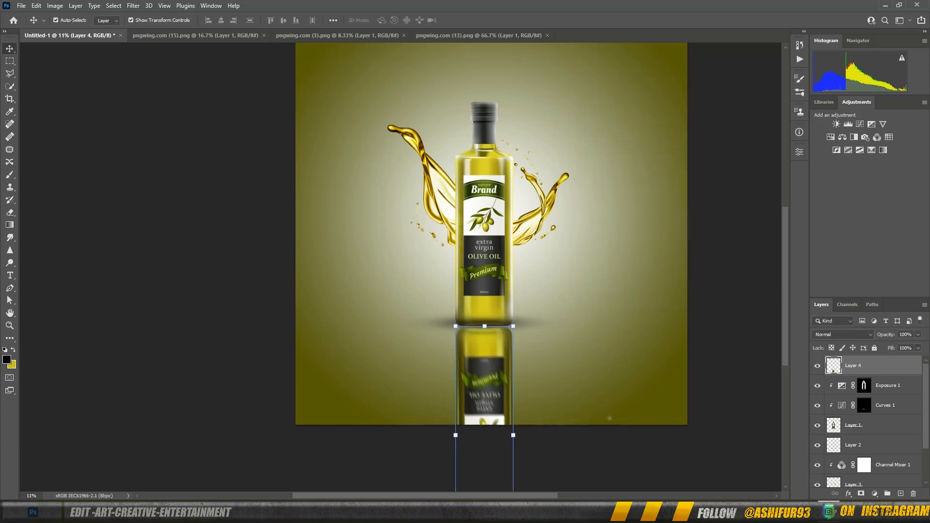
Step: Add a layer mask to the reflection and fade it out downward with a linear gradient
left_click(860, 493)
left_click(10, 225)
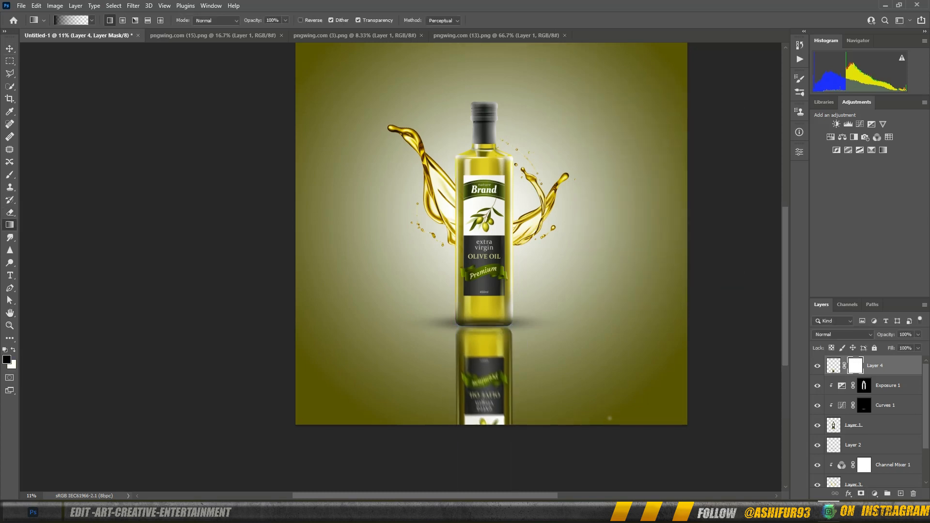
left_click_drag(481, 360, 480, 424)
Step: Lower the reflection layer's opacity to 60%
left_click(833, 365)
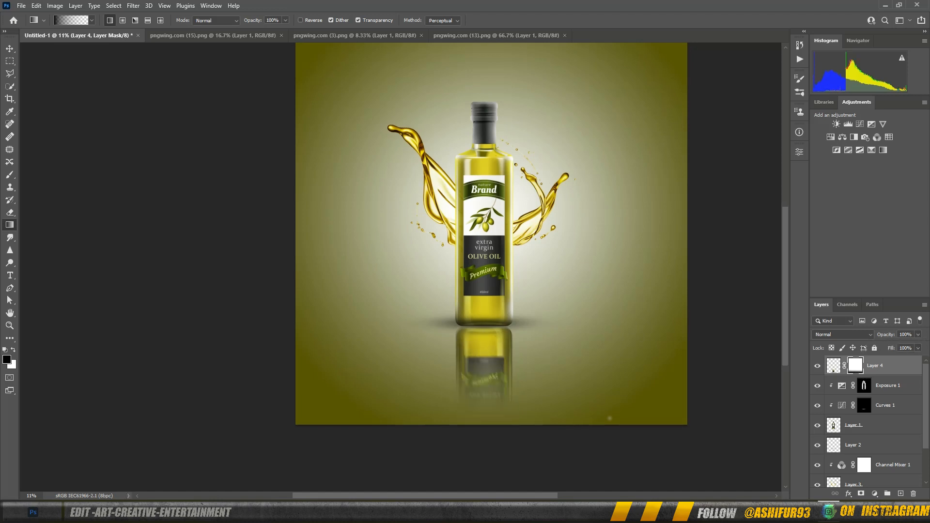
left_click(917, 335)
left_click_drag(918, 346, 902, 346)
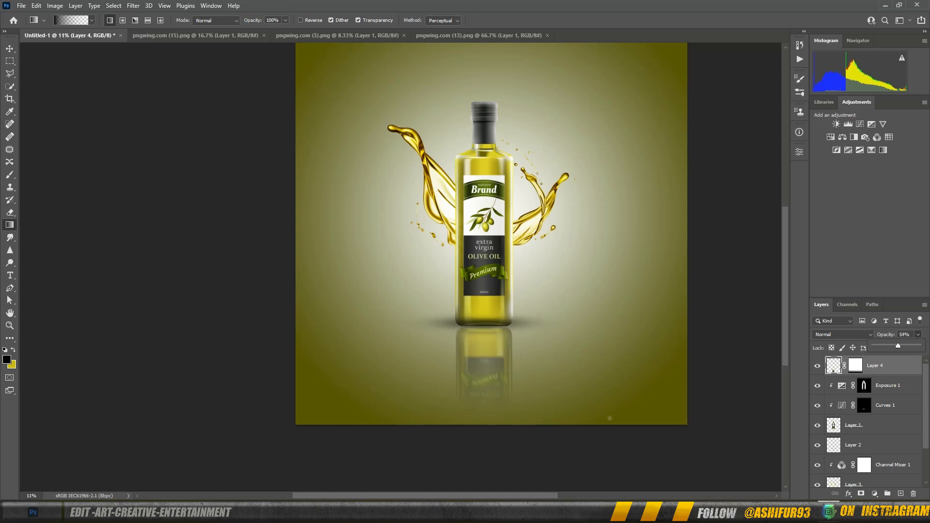
key("ctrl+space")
left_click_drag(485, 242, 433, 278)
key("space")
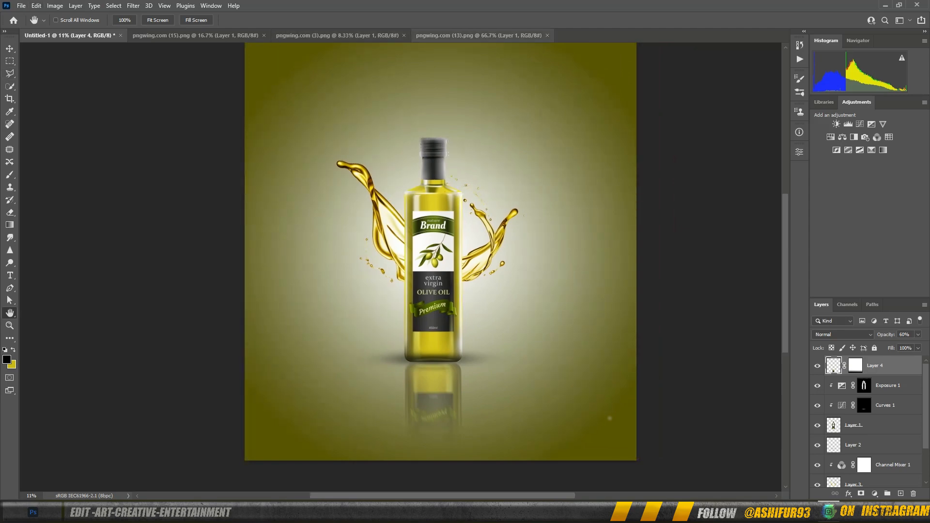
Step: Bring the olive branch from pngwing.com (15).png into Untitled-1 as a new top layer
key("ctrl+shift+Tab")
key("ctrl+shift+Tab")
key("ctrl+shift+Tab")
key("v")
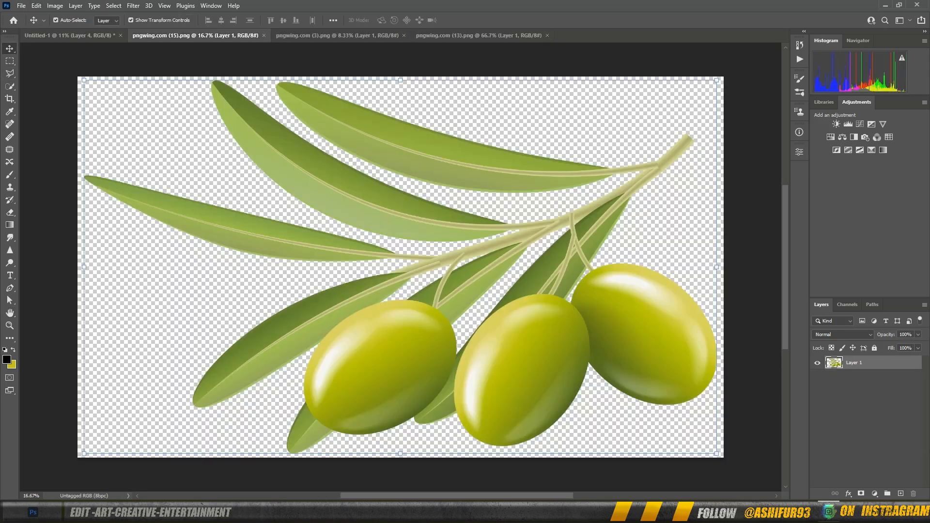
left_click_drag(392, 331, 499, 393)
Step: Scale the olive branch to 32.93%, rotate it 12.66° and place it beside the bottle's lower right, overlapping the base
left_click_drag(713, 229, 559, 319)
mouse_move(517, 373)
left_mouse_down()
mouse_move(579, 326)
mouse_move(527, 359)
left_mouse_up()
left_click_drag(572, 303, 492, 349)
left_click_drag(446, 388, 554, 337)
left_click_drag(614, 283, 568, 337)
left_click_drag(542, 353, 564, 344)
left_click_drag(608, 320, 538, 356)
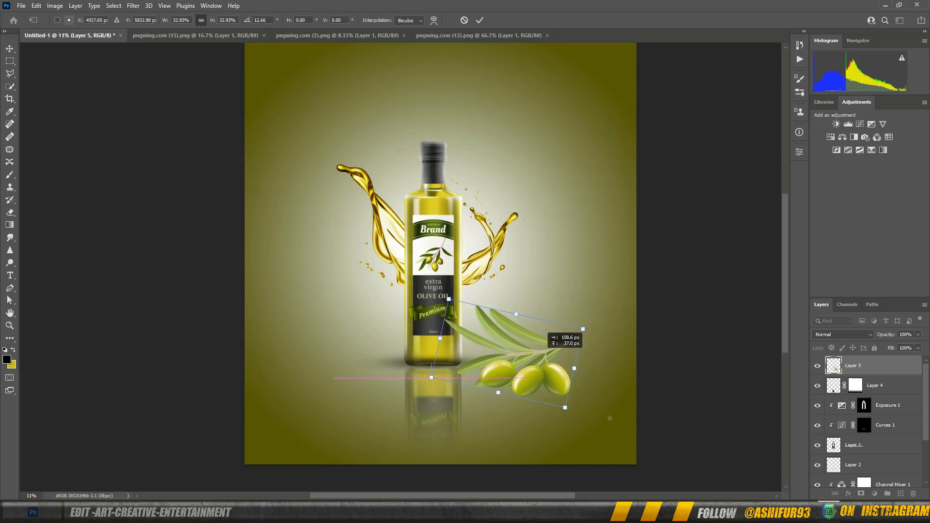
key("Return")
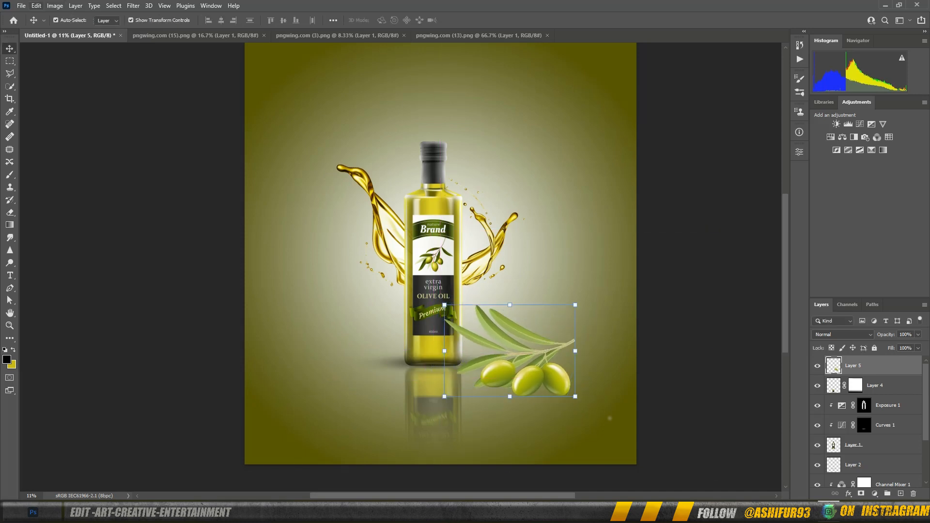
Step: In the Camera Raw Filter, set the olive branch's Exposure to -0.30, Contrast +21, Highlights -10, Shadows -16, Whites +14, Blacks -16 and Texture +11
left_click(133, 6)
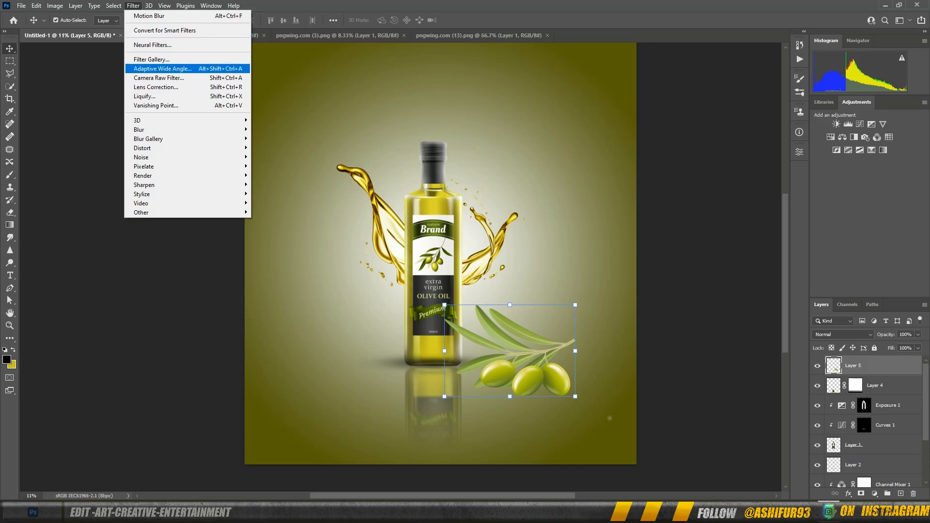
left_click(163, 78)
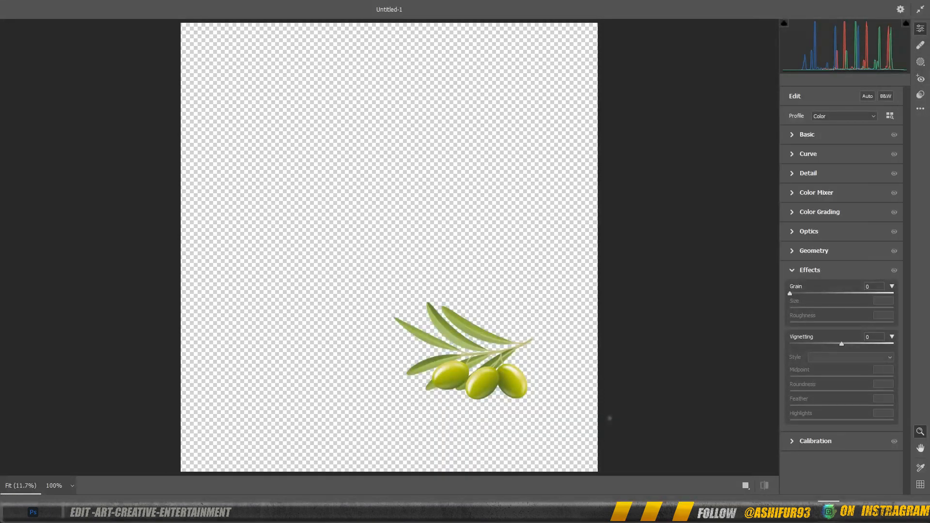
left_click_drag(841, 211, 838, 212)
left_click_drag(841, 226, 833, 284)
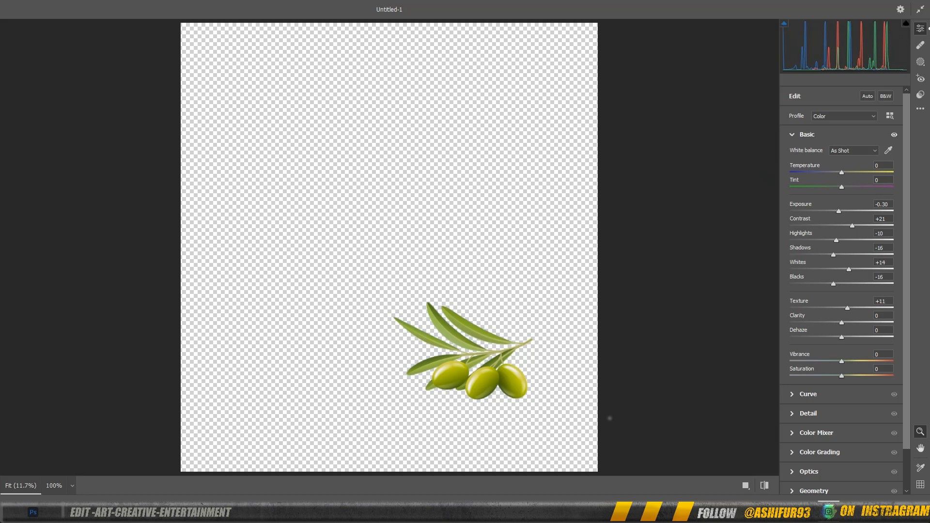
Step: Set the olive branch's Clarity to +11, Dehaze to +14 and Vibrance to +6, and raise Contrast to +37
left_click_drag(841, 322, 847, 322)
left_click_drag(841, 337, 844, 361)
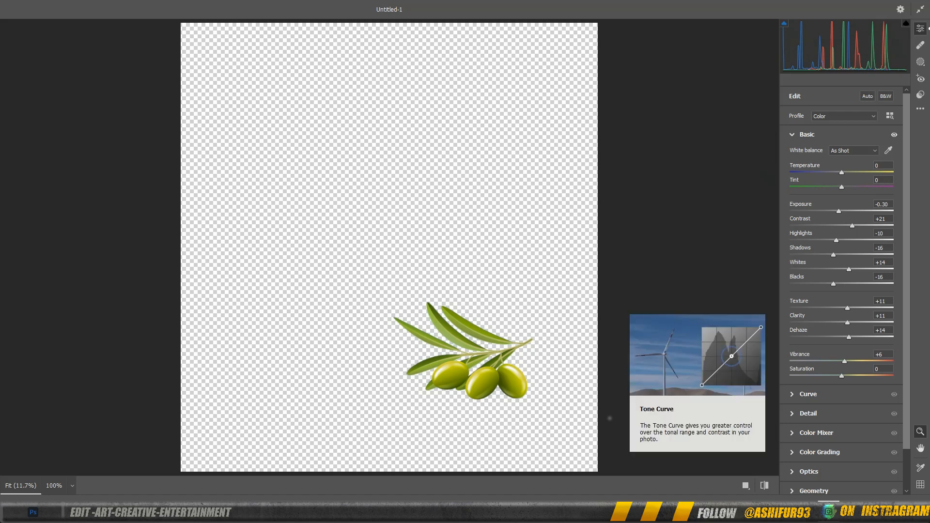
scroll(842, 290, "down", 1)
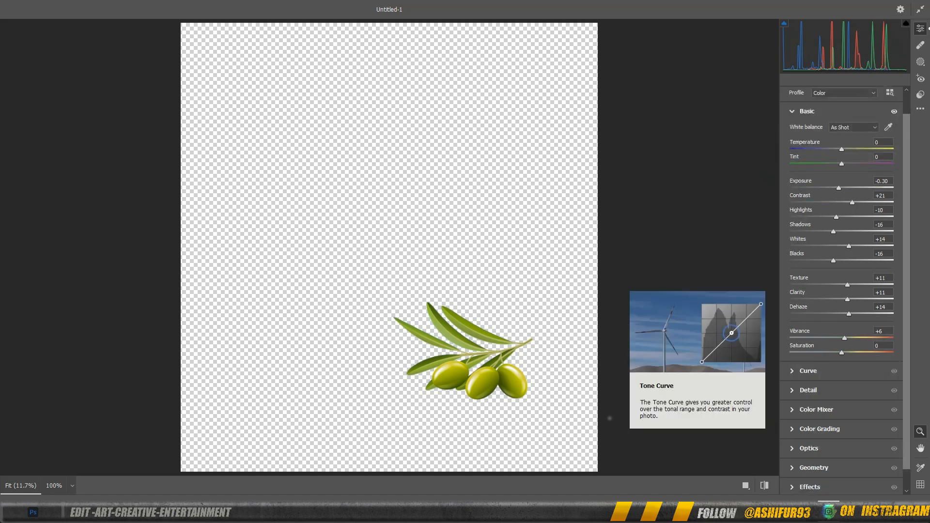
left_click_drag(852, 202, 861, 203)
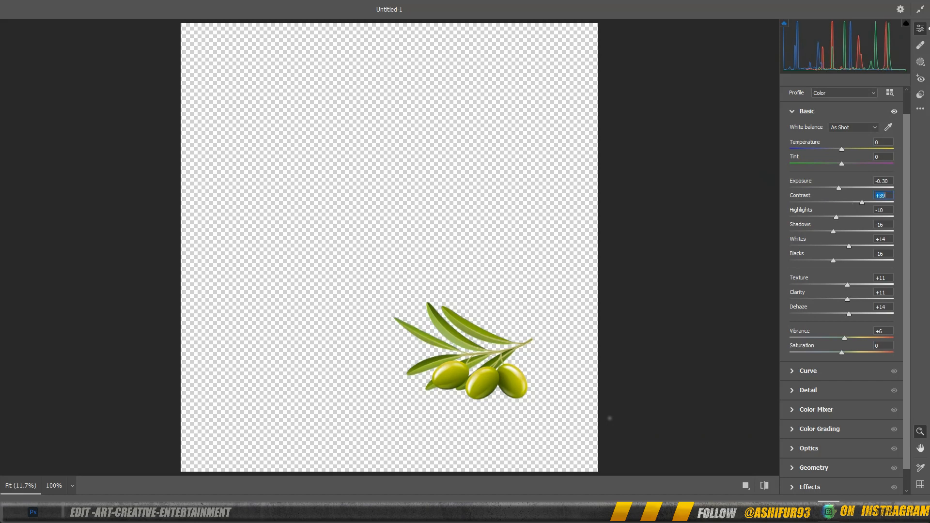
Step: Shift the olive branch's hues in the Color Mixer to Yellows +30 and Greens -51, and apply the Camera Raw edits
left_click(816, 409)
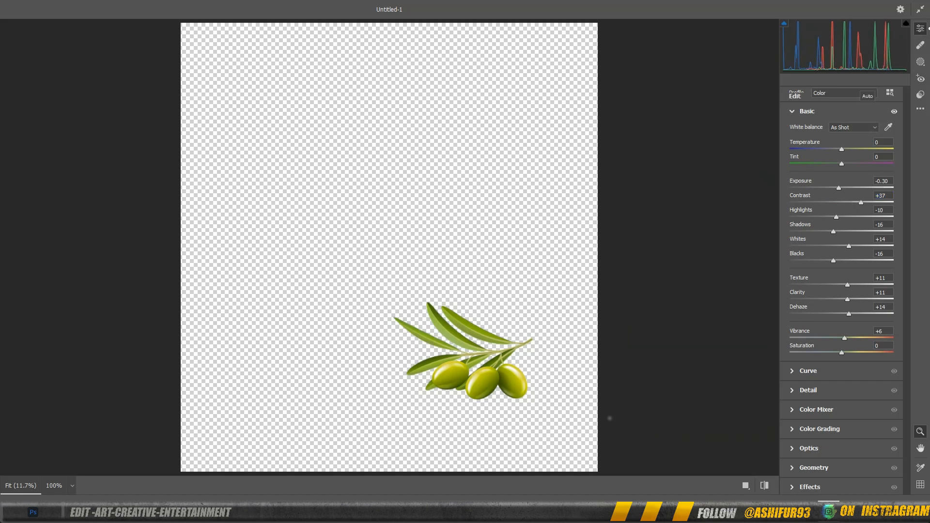
left_click(793, 222)
left_click_drag(841, 276, 815, 291)
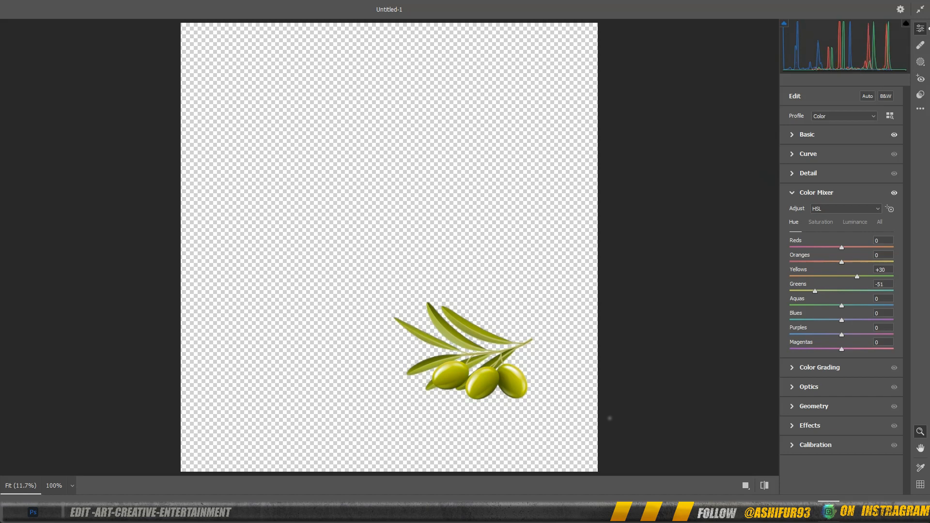
key("Return")
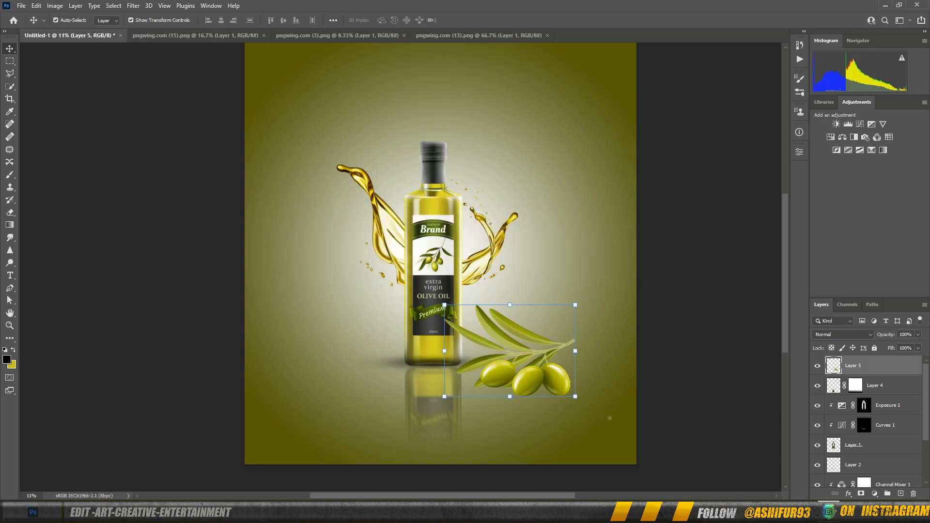
Step: Rotate the olive branch slightly counterclockwise and add an empty layer directly beneath it
mouse_move(587, 296)
left_mouse_down()
mouse_move(596, 301)
mouse_move(580, 293)
left_mouse_up()
key("Return")
left_click(900, 493, "ctrl")
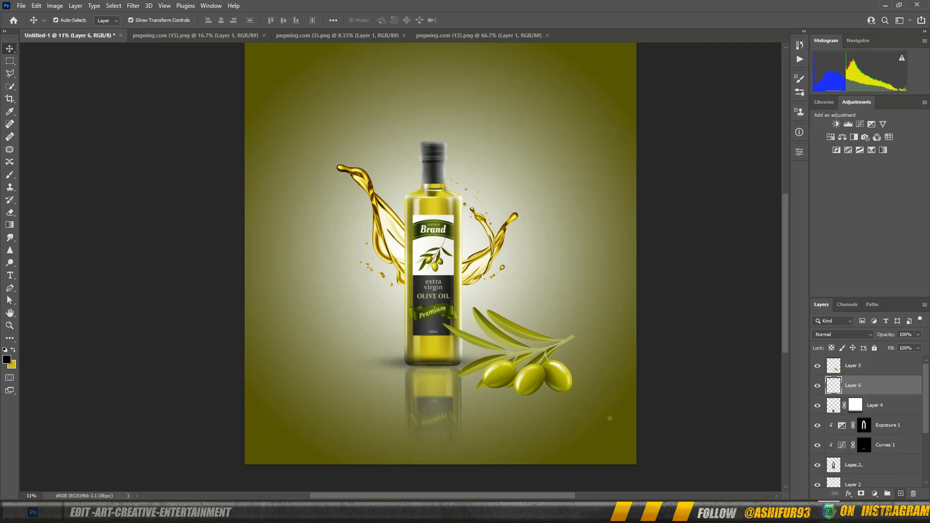
Step: Paint a soft black contact shadow beneath the olives with a flattened 464 px soft round brush
key("b")
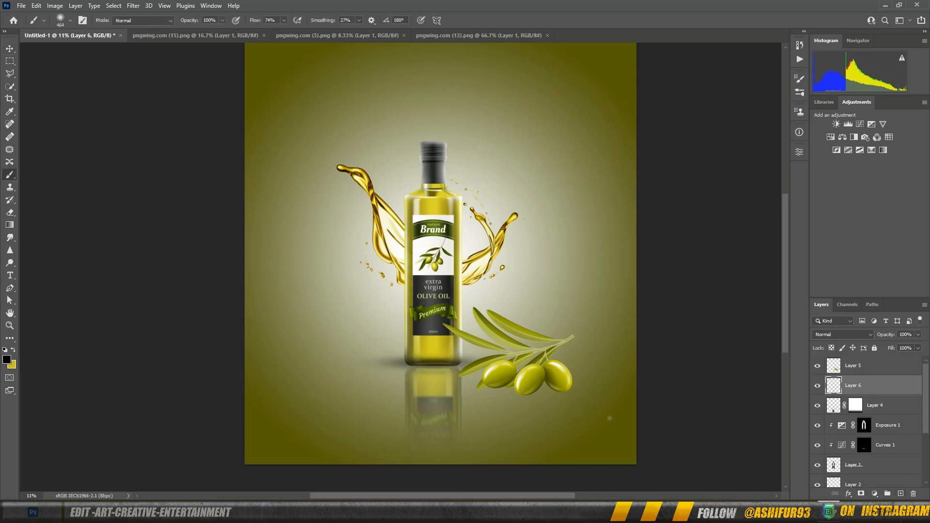
right_click(610, 418)
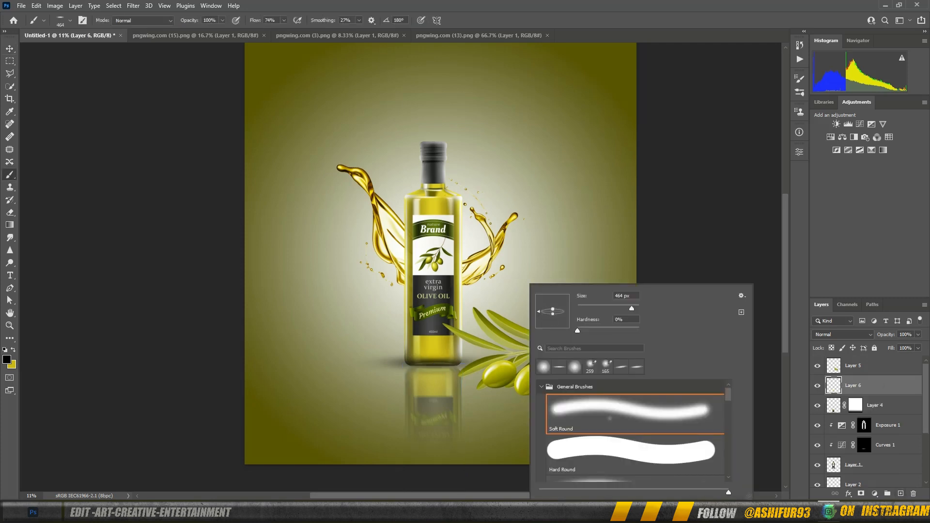
key("Return")
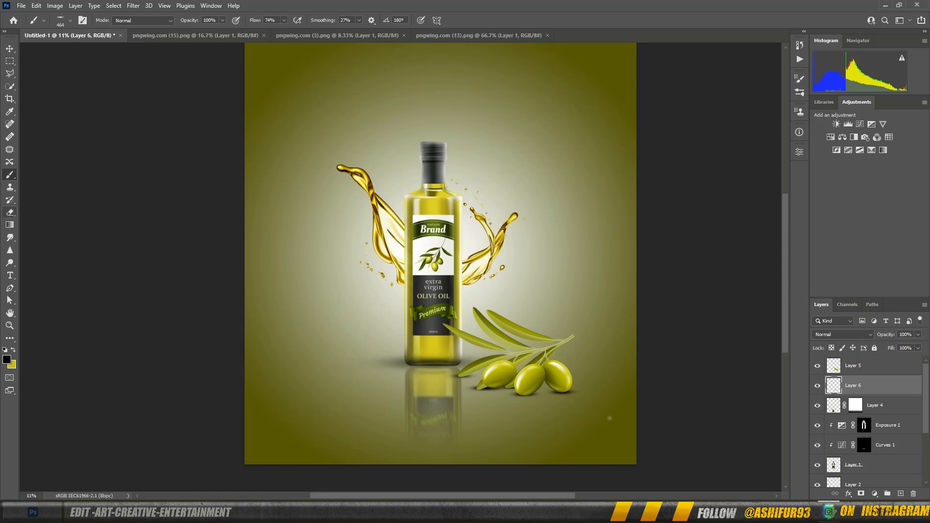
Step: Add a layer mask to the olive shadow layer and reduce the layer's opacity to about 67%
left_click(861, 493)
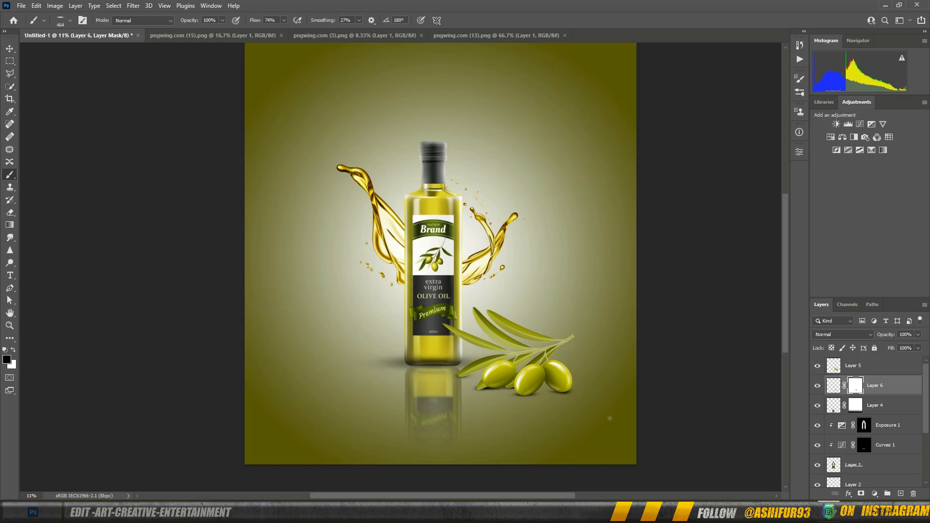
left_click(833, 385)
left_click_drag(917, 334, 906, 345)
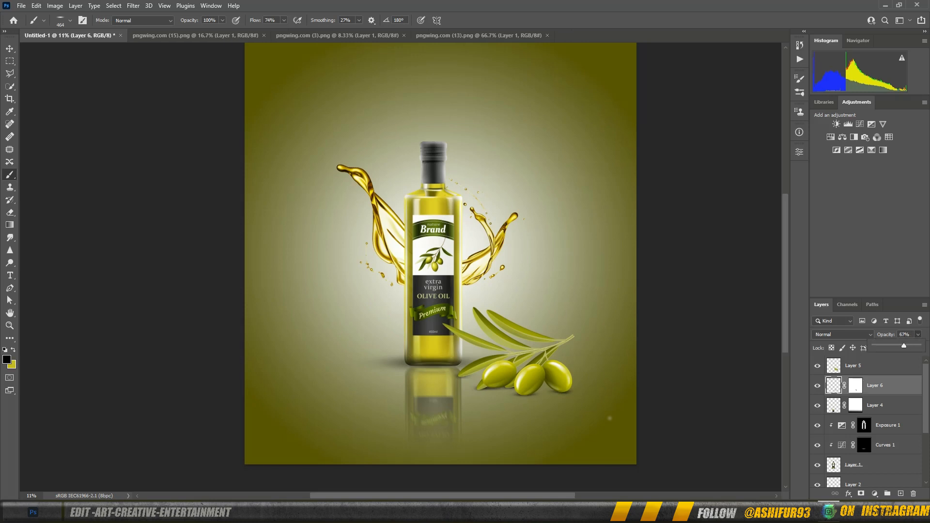
left_click(855, 386)
Step: Darken the olive branch with a clipped Curves adjustment, lowering the white point's output to 184
left_click(864, 366)
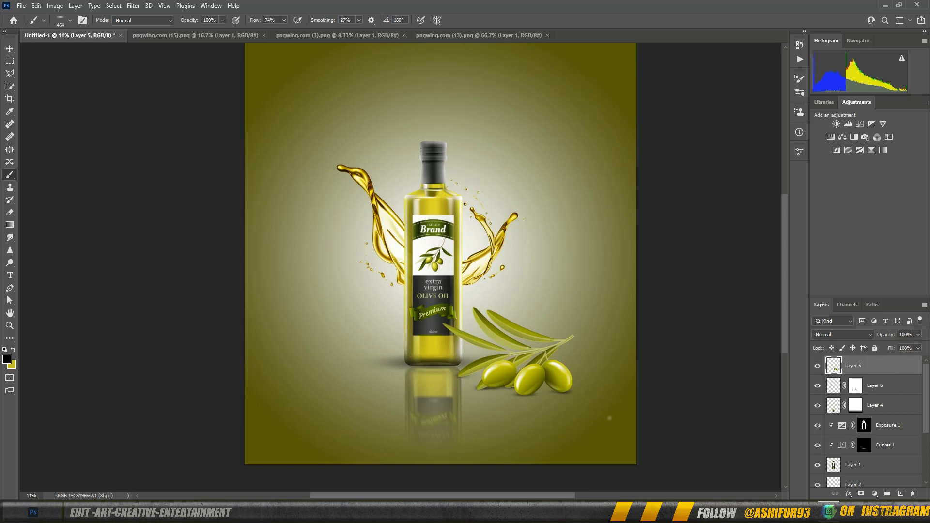
left_click(860, 123)
left_click(716, 315)
left_click_drag(773, 204, 773, 223)
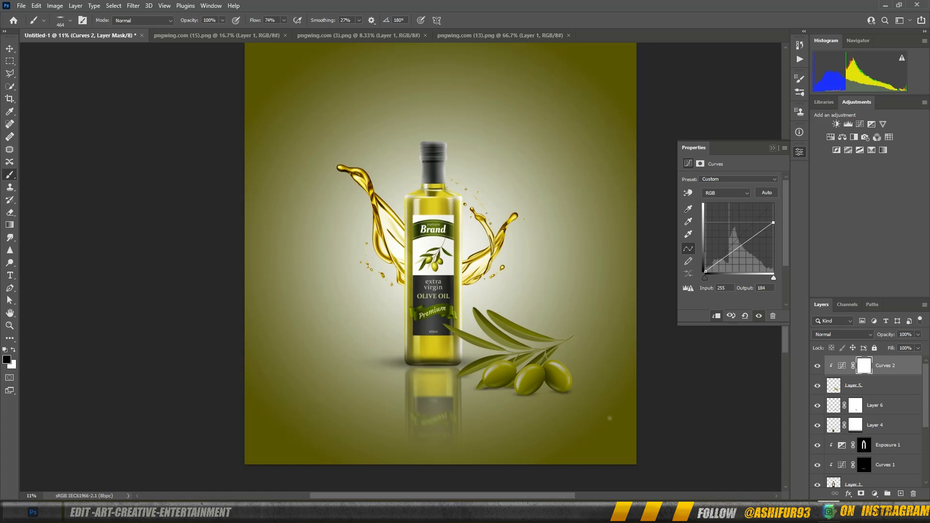
left_click(772, 148)
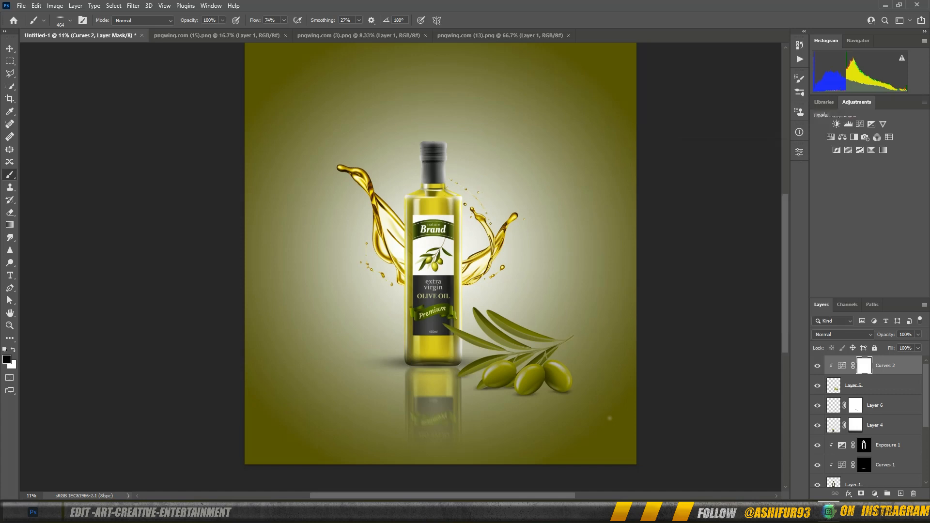
Step: Add a clipped Exposure adjustment of +2.46 to the olive branch and use Blend If to soften it over the underlying dark tones
left_click(871, 124)
left_click_drag(729, 204, 746, 204)
left_click(716, 316)
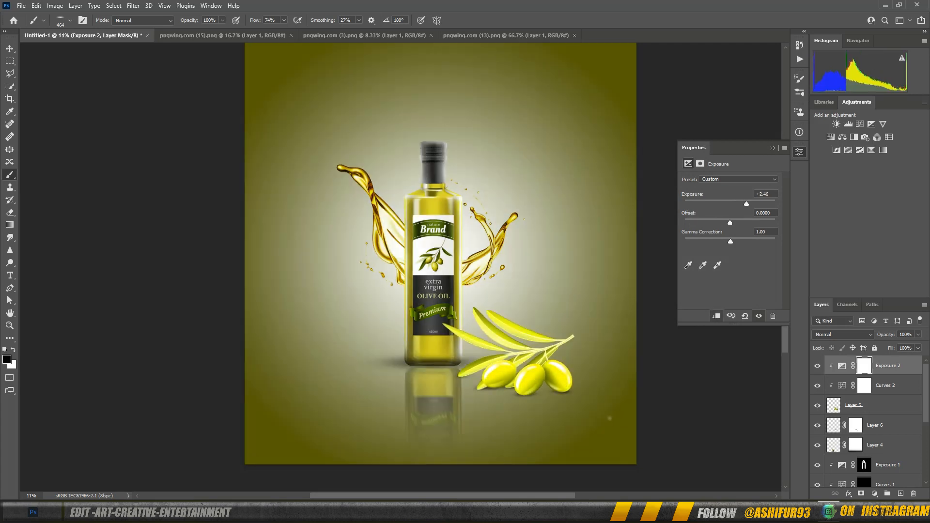
left_click(772, 148)
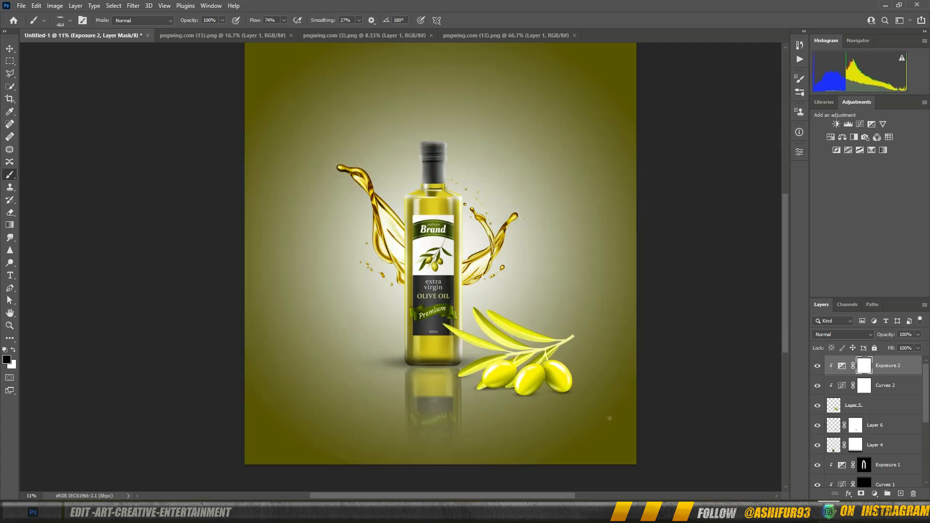
double_click(908, 366)
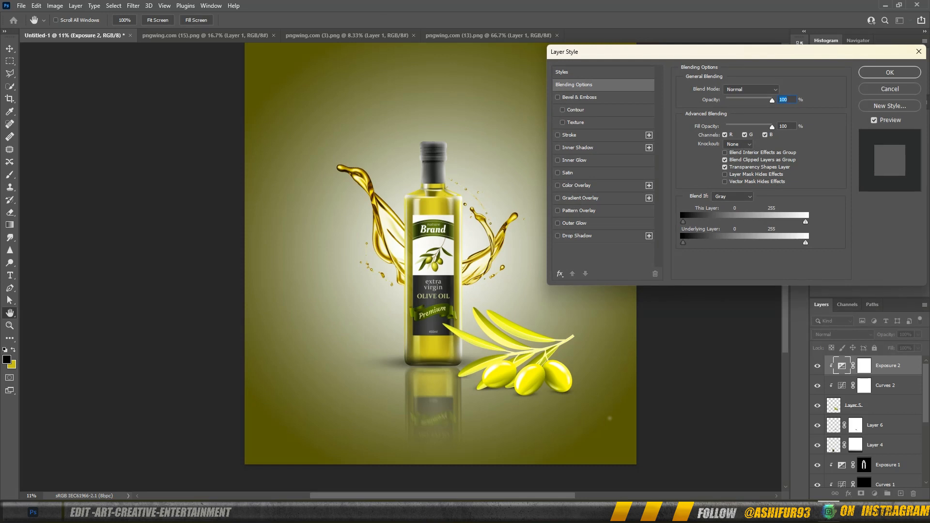
left_click_drag(692, 243, 721, 242)
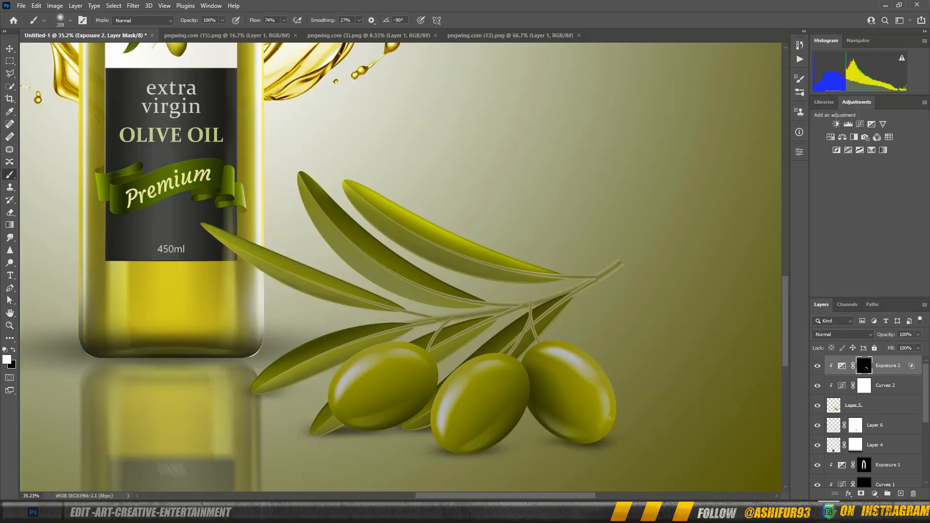
Step: Paint white on the Exposure adjustment's black mask with a 97 px soft brush to brighten the edges of the olive leaves
right_click(335, 285)
key("Escape")
mouse_move(259, 380)
left_mouse_down()
mouse_move(284, 258)
mouse_move(375, 286)
mouse_move(308, 213)
mouse_move(346, 194)
mouse_move(556, 281)
left_mouse_up()
left_click_drag(397, 324, 303, 351)
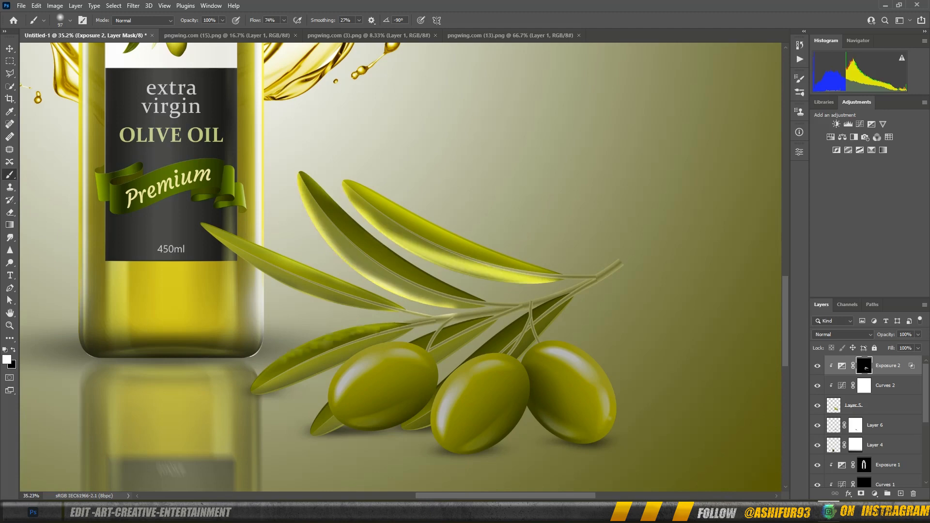
Step: Paint black on the Exposure mask to trim excess brightness inside the lower-left and upper leaves, keeping thin bright rims
key("x")
mouse_move(322, 418)
left_mouse_down()
mouse_move(407, 333)
mouse_move(344, 352)
mouse_move(387, 341)
mouse_move(350, 361)
mouse_move(330, 393)
mouse_move(363, 353)
left_mouse_up()
left_click_drag(362, 272, 432, 301)
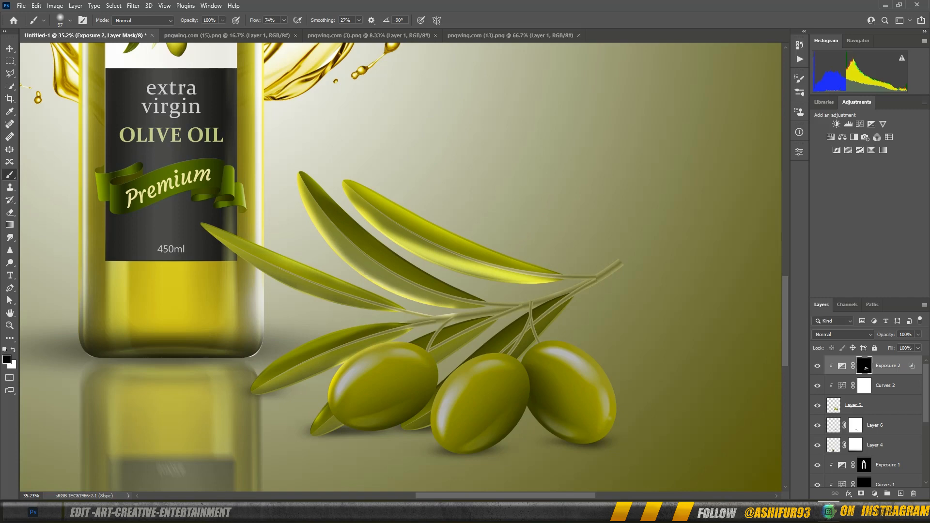
left_click_drag(549, 276, 402, 240)
mouse_move(513, 274)
left_mouse_down()
mouse_move(361, 208)
mouse_move(479, 275)
mouse_move(549, 280)
left_mouse_up()
key("x")
key("x")
mouse_move(368, 216)
left_mouse_down()
mouse_move(454, 264)
mouse_move(555, 277)
left_mouse_up()
left_click_drag(444, 237, 350, 190)
scroll(609, 419, "down", 2)
Step: Paint white on the Exposure mask to add rim highlights to the right and left olives
key("x")
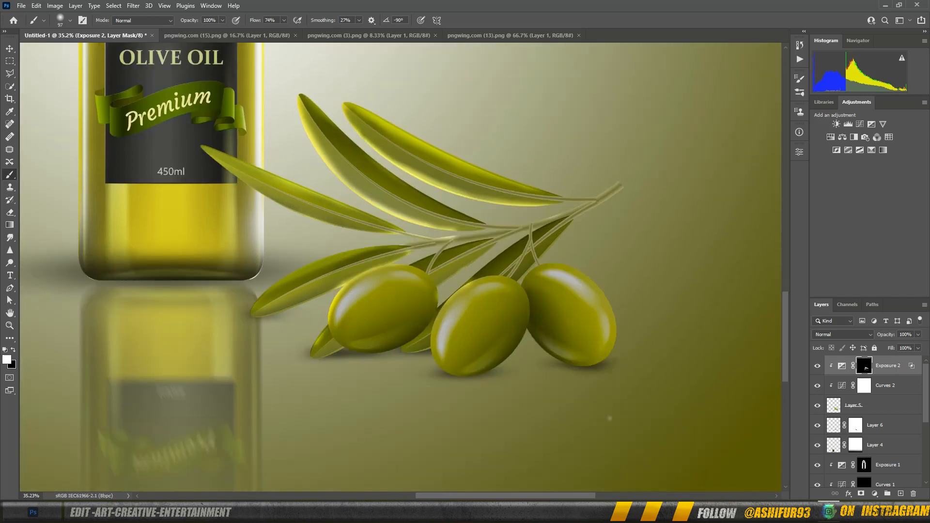
left_click_drag(553, 262, 611, 307)
key("z")
left_click_drag(121, 139, 452, 373)
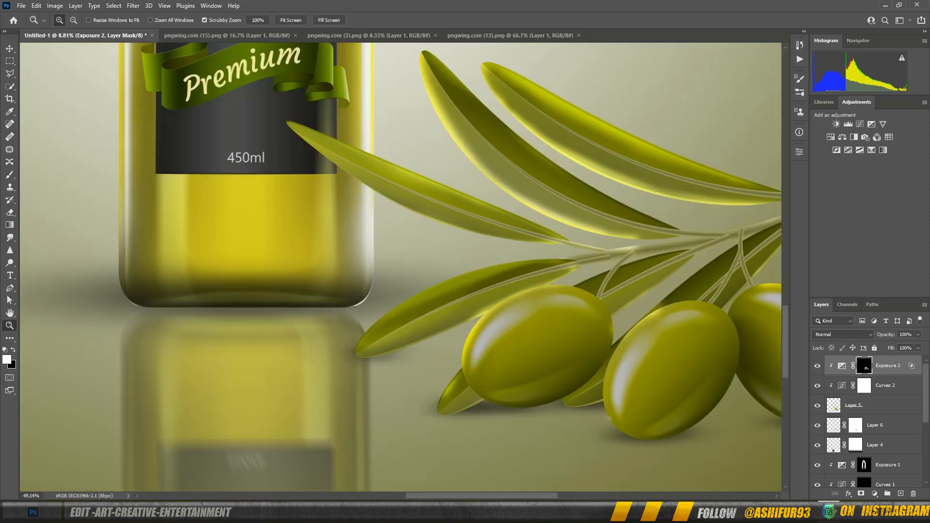
key("b")
left_click(566, 297)
Step: Paint black on the Exposure mask to clean up the lower-left leaf, then undo the last stroke toward the stem
key("x")
mouse_move(571, 296)
left_mouse_down()
mouse_move(524, 310)
mouse_move(468, 307)
mouse_move(344, 362)
left_mouse_up()
key("x")
key("x")
left_click(426, 290)
key("x")
mouse_move(426, 291)
left_mouse_down()
mouse_move(336, 369)
mouse_move(634, 247)
left_mouse_up()
key("ctrl+z")
Step: Paint white on the Exposure mask to brighten the leaf that overlaps the bottle, along its upper and lower edges
left_click(10, 325)
left_click_drag(529, 273, 348, 278)
left_click_drag(564, 285, 569, 286)
left_click_drag(523, 266, 705, 268)
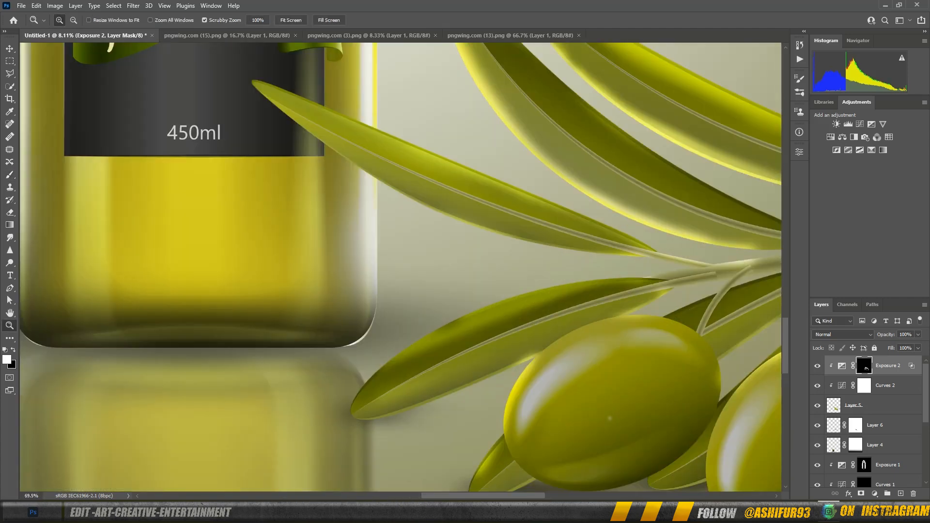
key("b")
left_click_drag(477, 175, 547, 208)
left_click_drag(392, 187, 609, 252)
Step: Highlight the branch's stems on the Exposure mask with a 36 px brush, using 15% opacity for the fainter strokes
right_click(708, 253)
left_click_drag(785, 272, 771, 272)
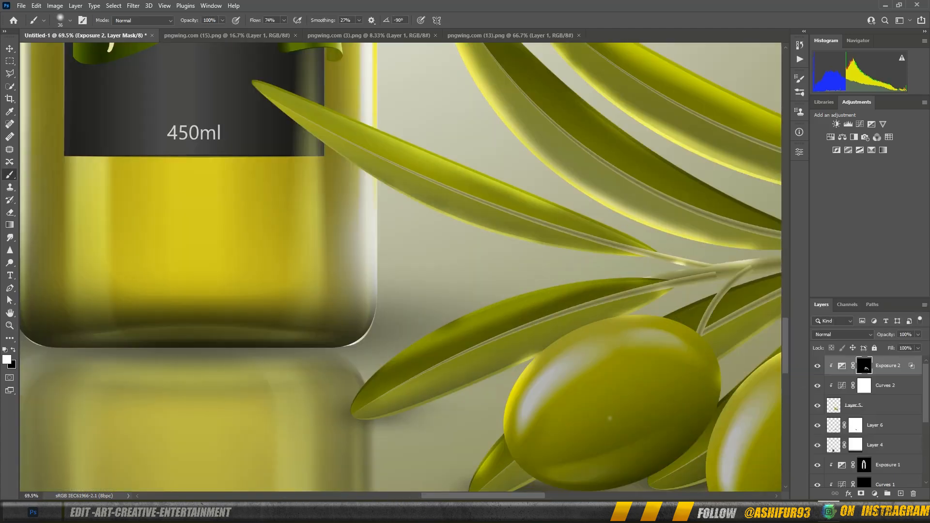
left_click_drag(651, 276, 687, 271)
left_click_drag(743, 261, 779, 256)
mouse_move(772, 257)
left_mouse_down()
mouse_move(438, 225)
mouse_move(610, 192)
mouse_move(679, 157)
left_mouse_up()
left_click_drag(536, 243, 481, 284)
left_click_drag(499, 242, 389, 323)
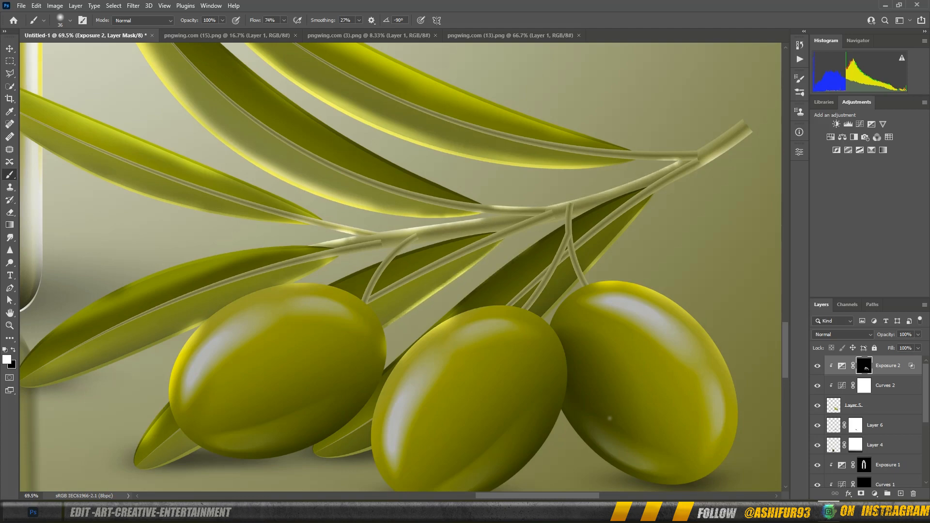
left_click_drag(359, 273, 333, 284)
mouse_move(598, 167)
left_mouse_down()
mouse_move(653, 159)
mouse_move(743, 121)
left_mouse_up()
key("ctrl+z")
Step: Bring another copy of the olive branch into the advertisement and rotate it upside down below the bottle
key("z")
left_click_drag(387, 312, 348, 334)
key("ctrl+Tab")
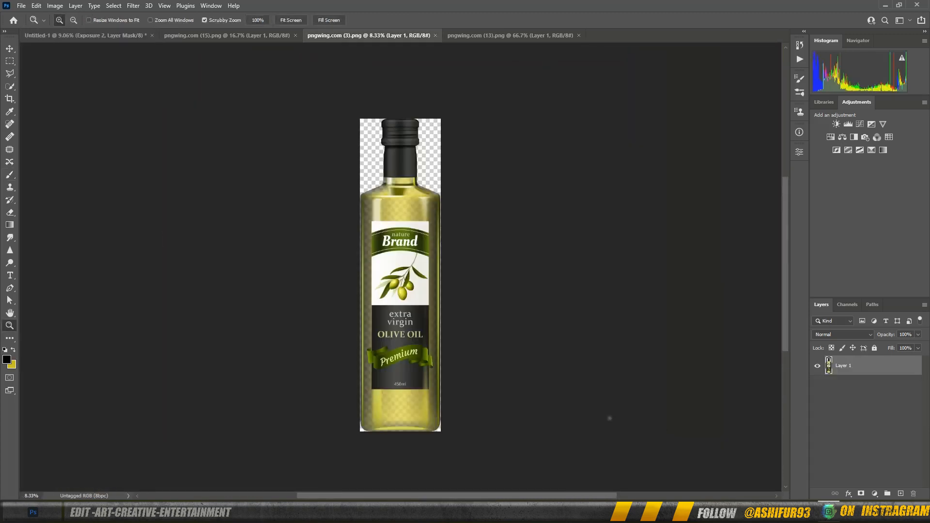
key("ctrl+Tab")
key("v")
left_click_drag(428, 306, 445, 350)
left_click_drag(609, 227, 389, 364)
left_click_drag(441, 433, 432, 351)
left_click_drag(431, 319, 465, 414)
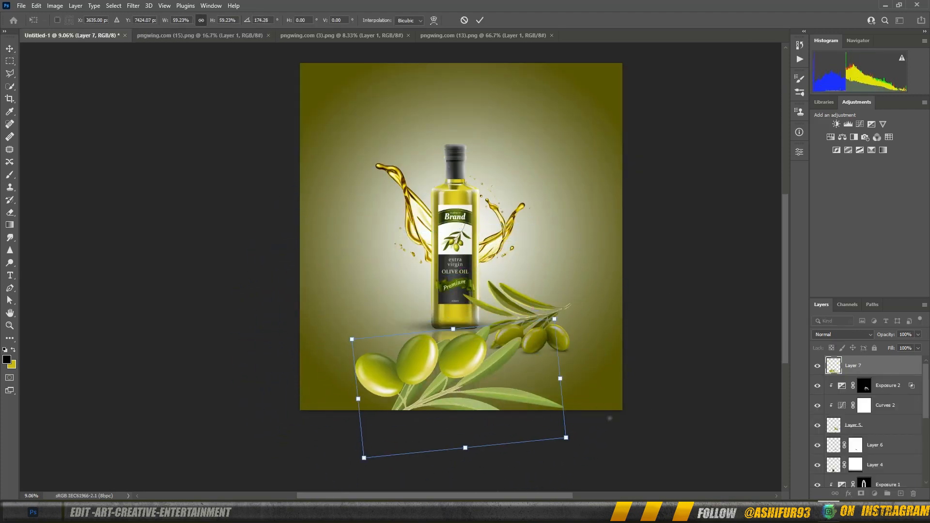
Step: Scale the upside-down branch to about 36%, straighten its rotation and move it beneath the original branch
left_click_drag(580, 307, 486, 380)
left_click_drag(426, 387, 520, 377)
left_click_drag(600, 367, 592, 346)
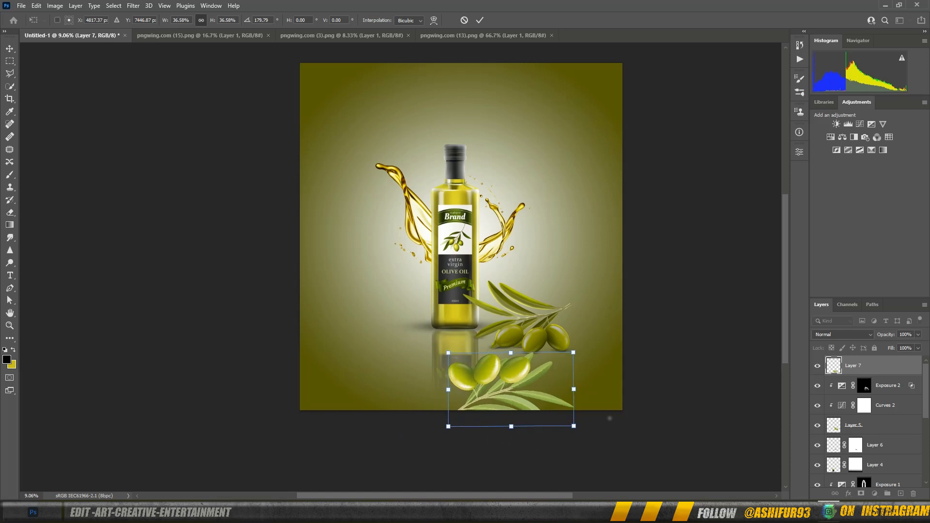
left_click_drag(529, 388, 508, 387)
Step: Flip the upside-down branch horizontally and align it under the original as a mirrored reflection
left_click(36, 6)
mouse_move(88, 227)
left_click(178, 405)
left_click_drag(444, 354, 445, 354)
left_click_drag(492, 374, 492, 374)
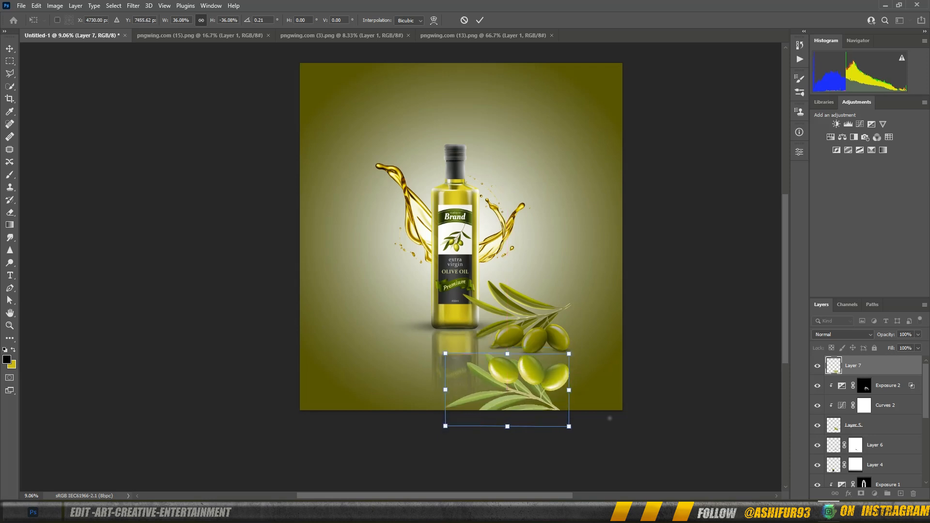
Step: Warp the upper edge of the reflected branch so its olives meet the originals, and apply the transform
left_click(37, 6)
mouse_move(87, 228)
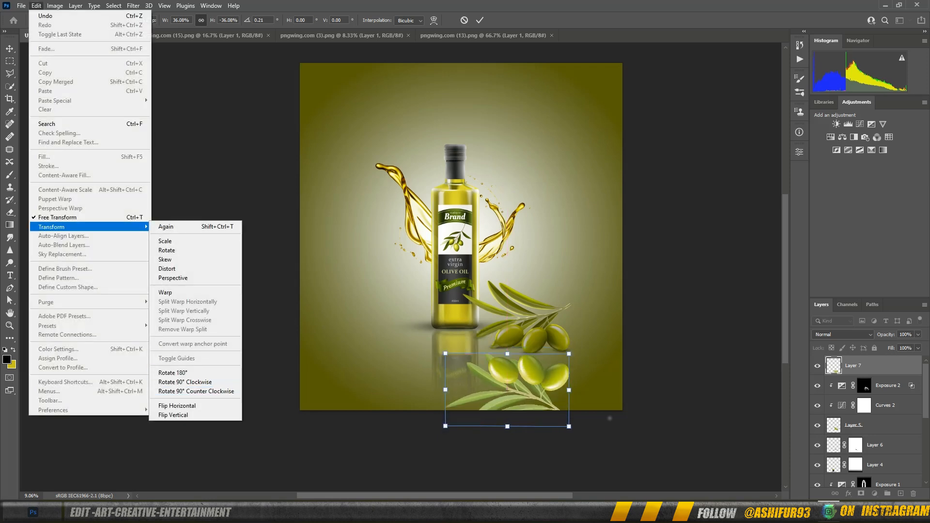
left_click(165, 293)
left_click_drag(486, 354, 489, 330)
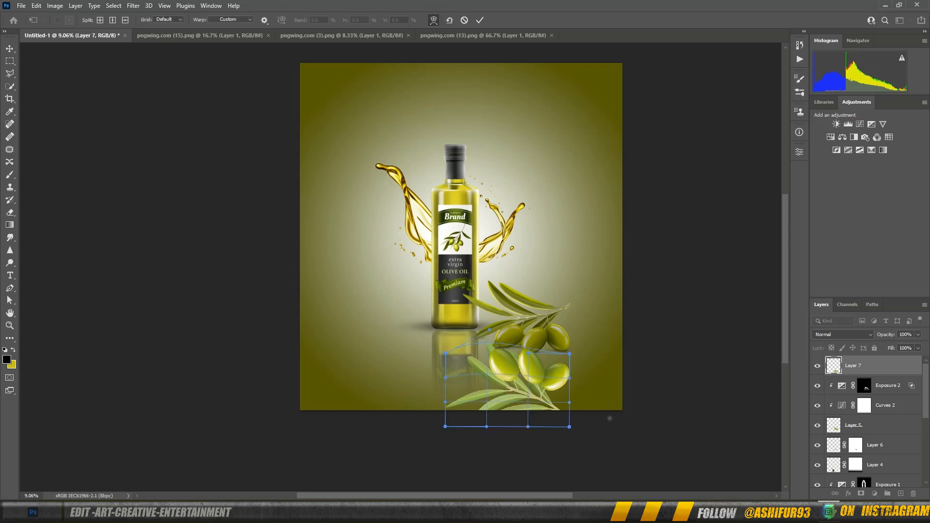
left_click_drag(569, 354, 544, 352)
left_click(551, 345, "alt")
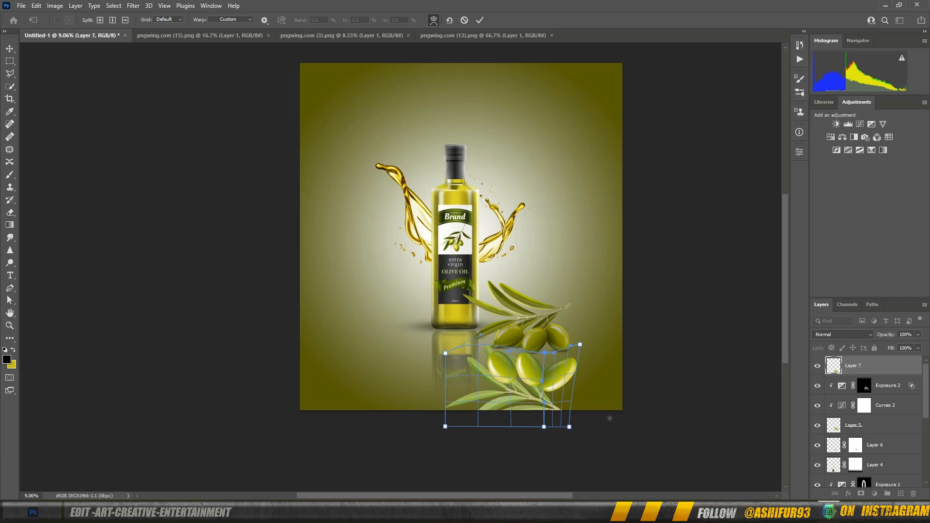
key("Return")
Step: Reapply the last Camera Raw edits to the reflected branch and fit it under the olives at 84.13% scale, rotated -3.47°
left_click(133, 6)
left_click(150, 17)
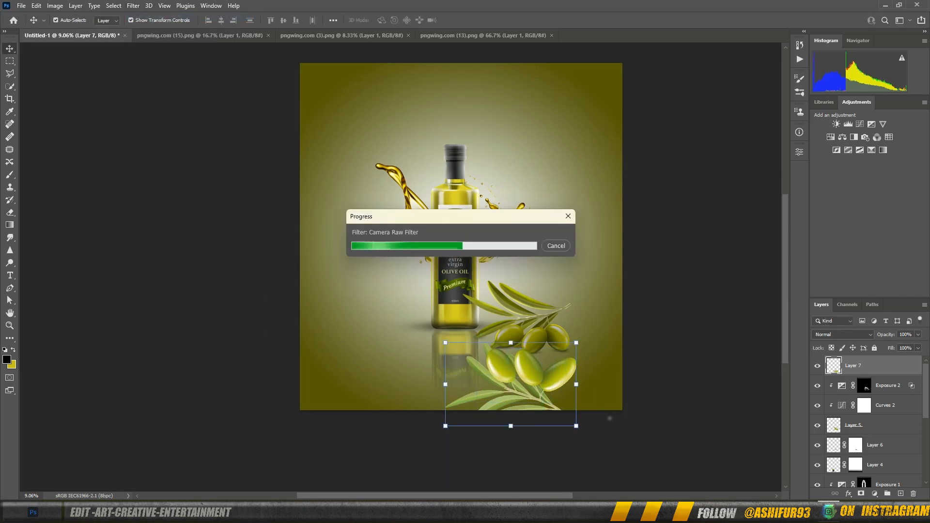
left_click_drag(576, 426, 555, 413)
left_click_drag(499, 395, 512, 393)
left_click_drag(587, 341, 585, 337)
left_click_drag(540, 357, 541, 361)
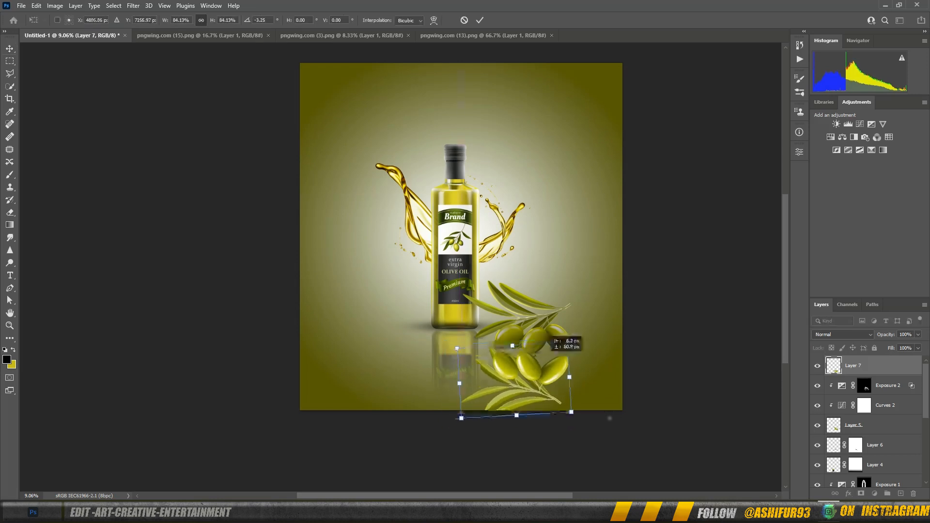
Step: Warp the reflected branch again, reshaping its olives and lower-right corner to match the original branch
left_click(36, 6)
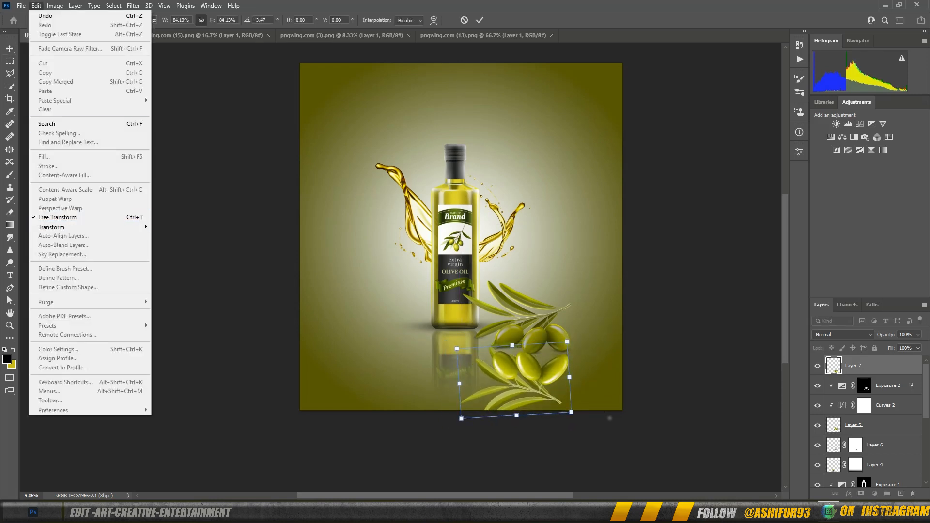
mouse_move(53, 227)
left_click(162, 291)
left_click_drag(510, 357, 562, 359)
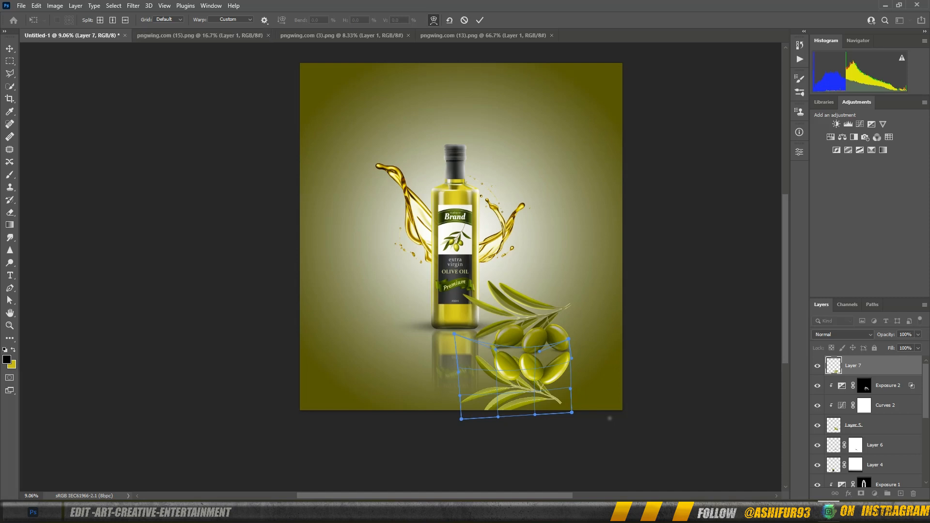
left_click_drag(571, 413, 590, 434)
key("Return")
Step: Apply a Motion Blur to the reflected branch at an angle of -62° and a distance of 34 pixels
left_click(133, 6)
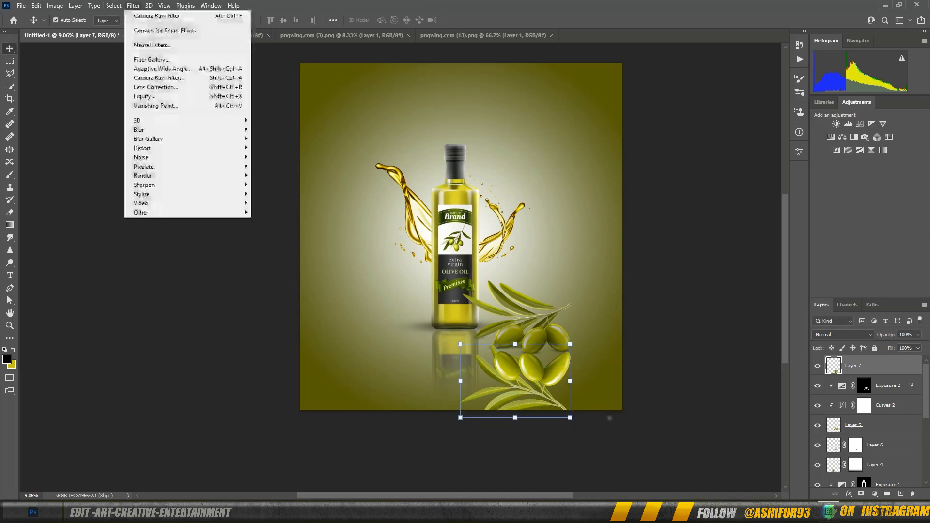
mouse_move(140, 129)
left_click(275, 184)
left_click_drag(627, 272, 622, 272)
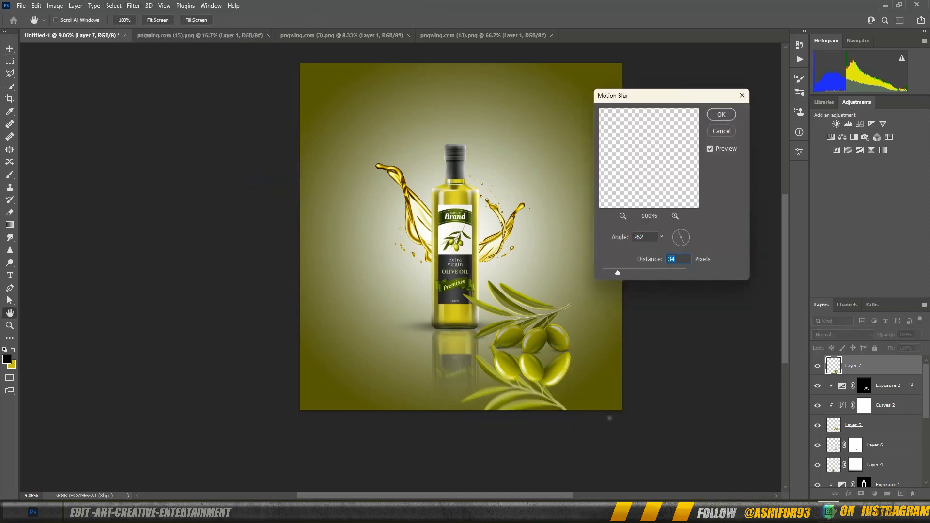
key("Return")
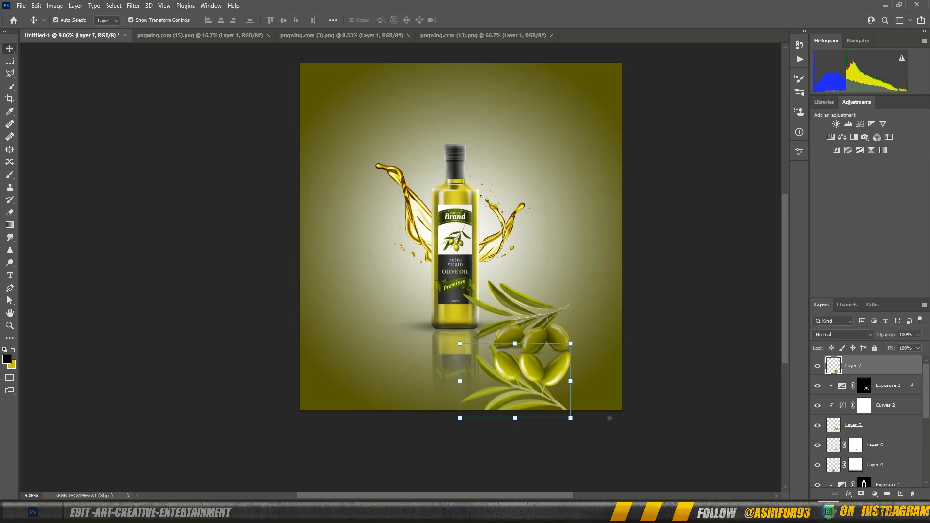
Step: Add a layer mask to the reflected branch and fade out its lower part with a linear black-to-transparent gradient
key("g")
left_click_drag(525, 417, 524, 375)
key("ctrl+z")
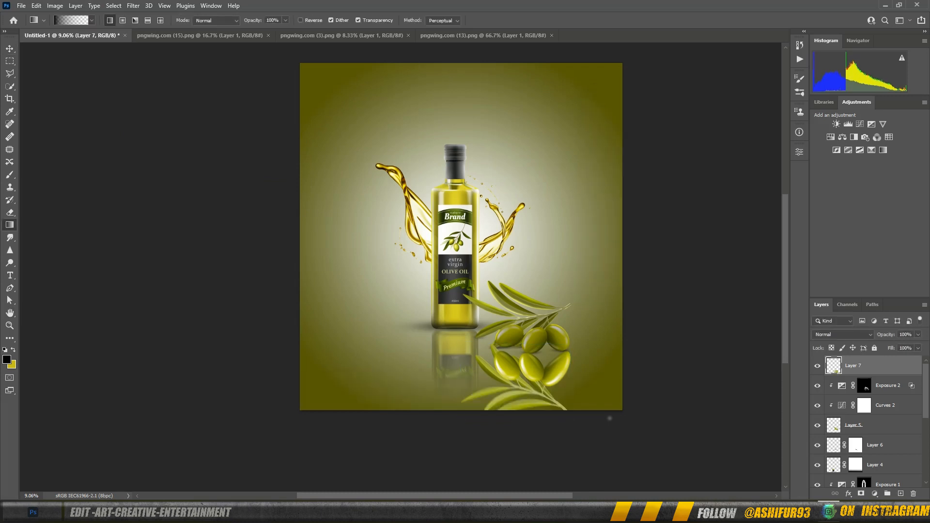
left_click(861, 493)
left_click_drag(528, 419, 526, 368)
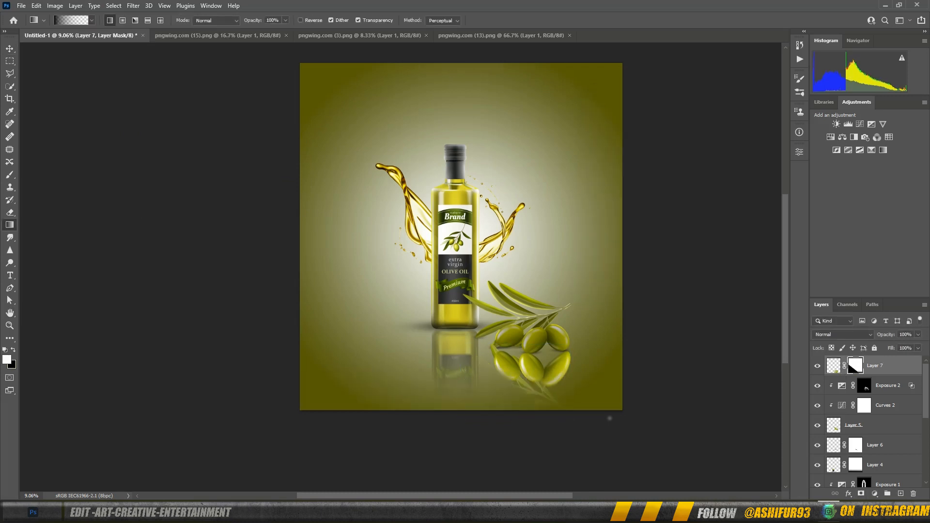
Step: Paint black on the reflected branch's layer mask with a brush to hide the stem overlapping the base of the original left olive
key("z")
left_click(493, 356)
key("b")
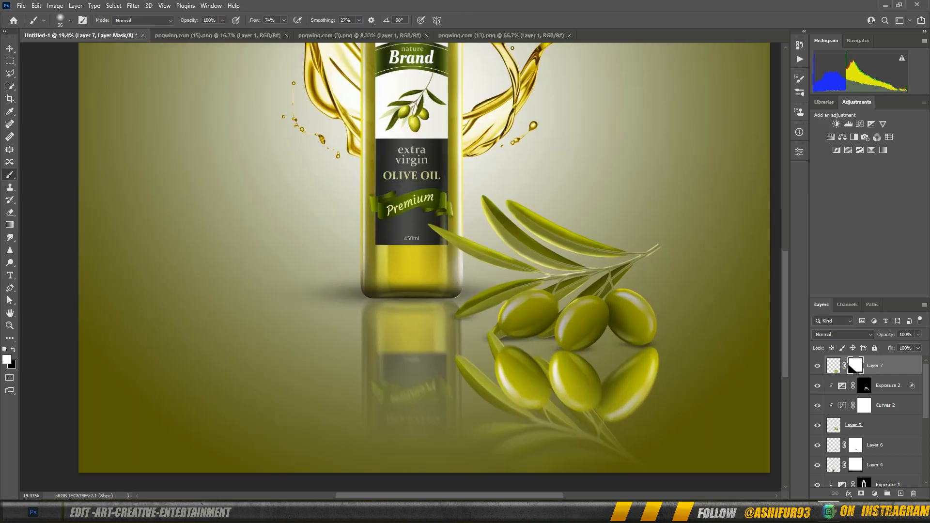
right_click(499, 280)
right_click(507, 282)
left_click_drag(582, 309, 583, 309)
key("Return")
key("x")
Step: Warp the upper-left part of the reflected branch toward the original leaves and set the reflection layer's opacity to 48%
left_click(36, 5)
mouse_move(54, 226)
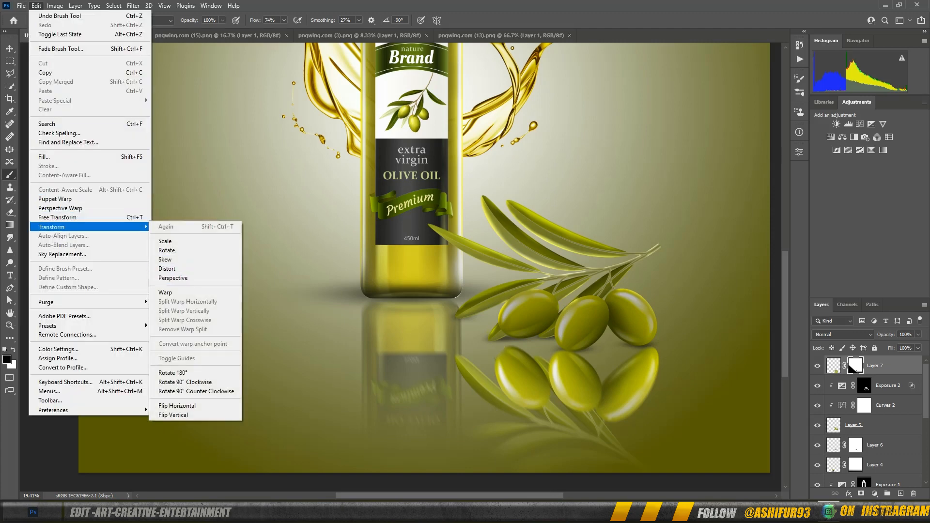
left_click(187, 294)
left_click(482, 330, "alt")
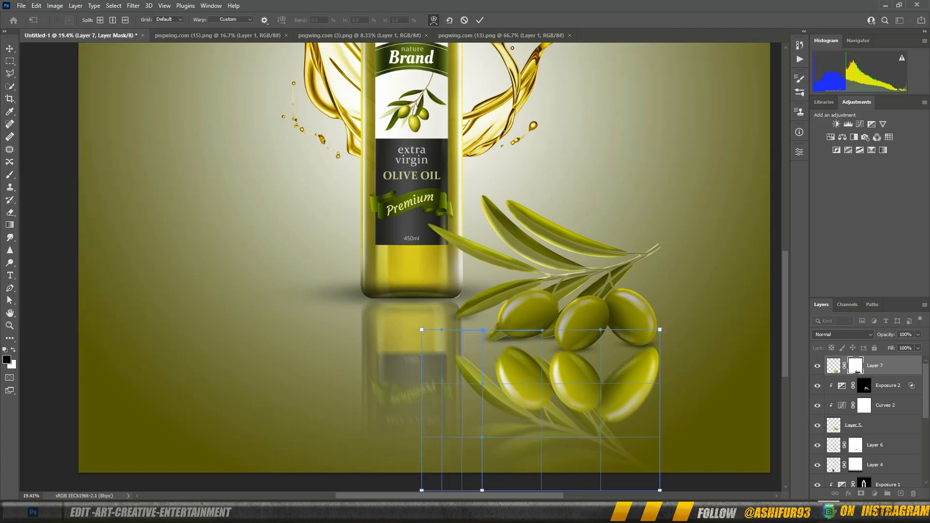
left_click_drag(482, 330, 475, 316)
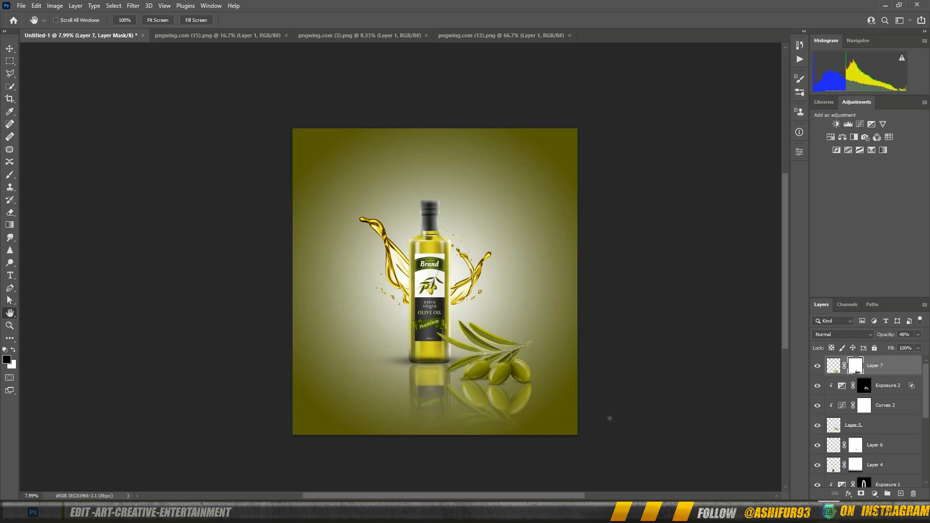
Step: Merge all visible layers into one layer and duplicate the merged layer
right_click(894, 366)
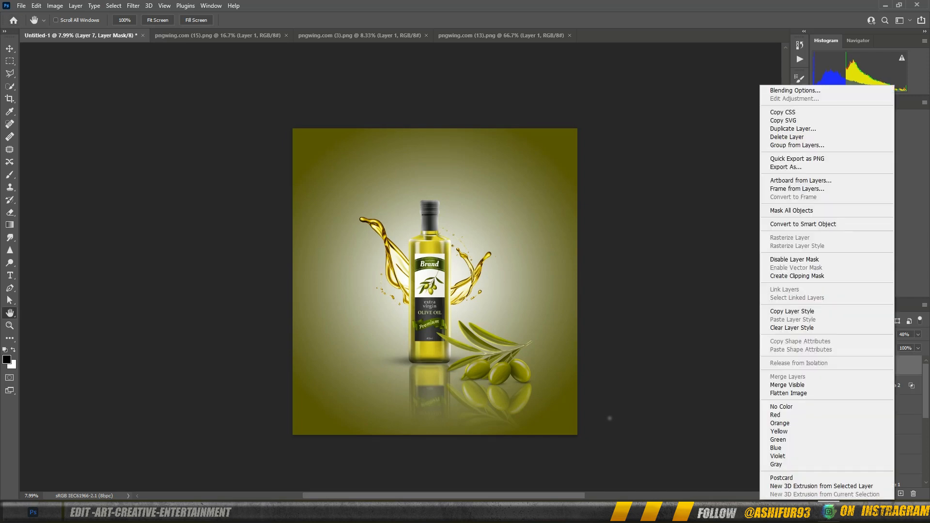
left_click(827, 385)
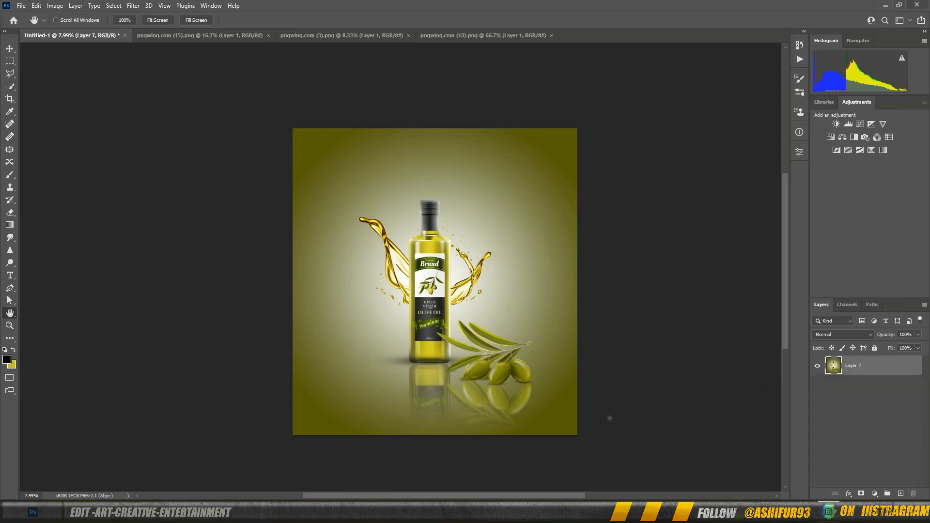
key("ctrl+j")
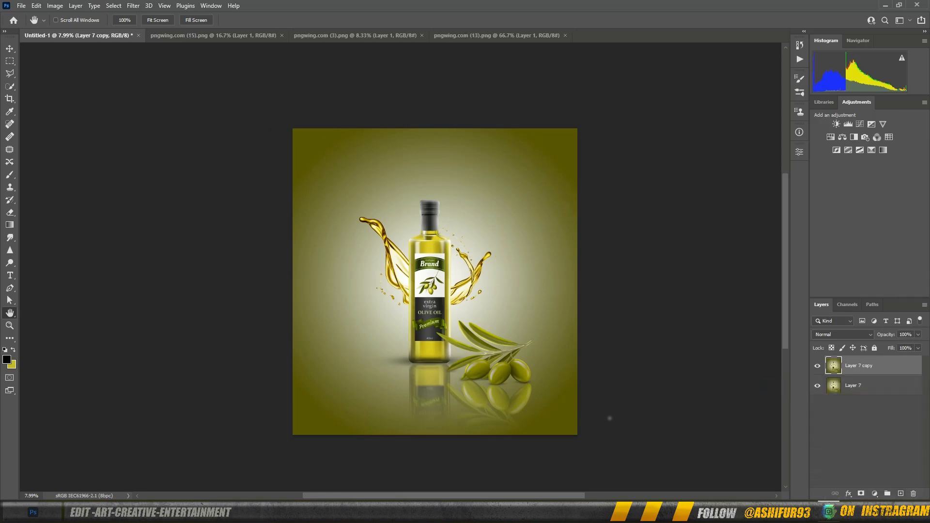
left_click(497, 35)
left_click(213, 35)
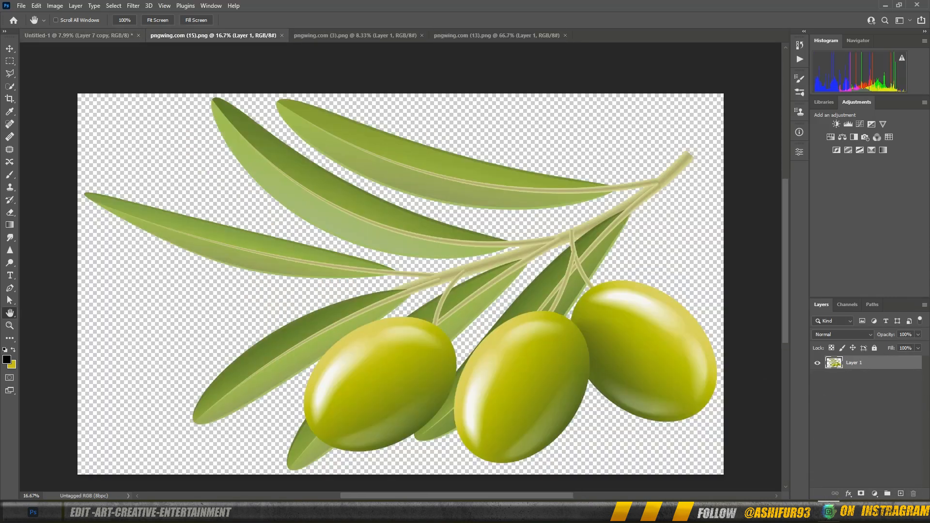
key("ctrl+shift+Tab")
left_click_drag(609, 418, 651, 418)
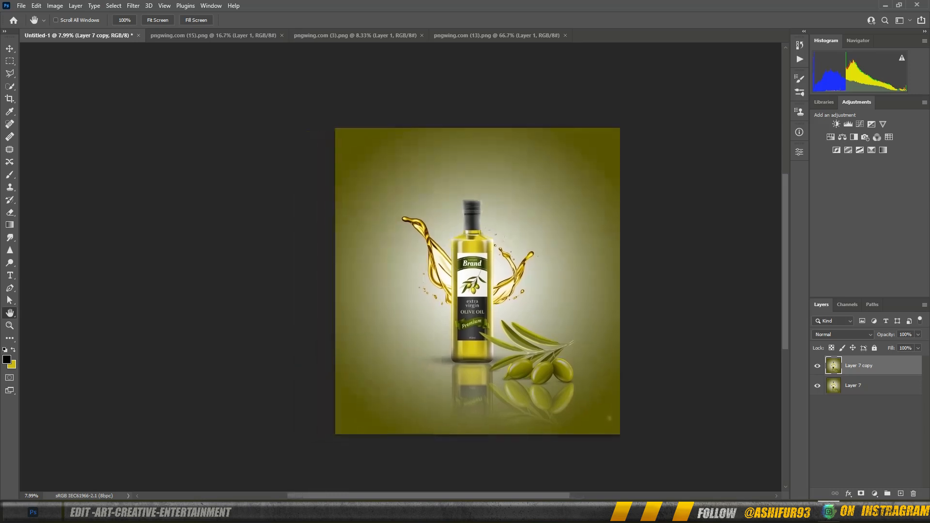
Step: In Camera Raw, set Temperature +6, Exposure -0.20, Contrast +9, Highlights +11, Shadows -20, Whites +20, Blacks -8, Texture +12, Clarity +17, Dehaze +9, Vibrance +13
left_click(133, 6)
left_click(160, 78)
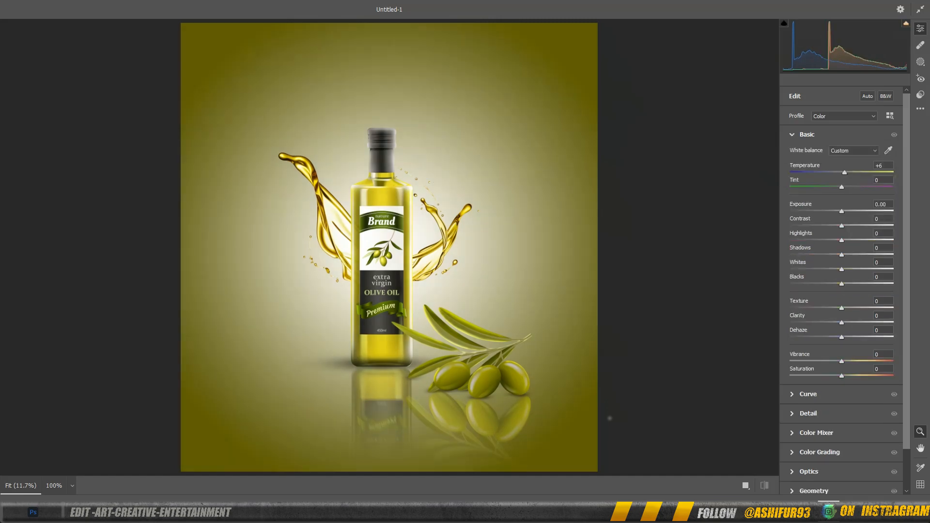
left_click_drag(841, 212, 850, 323)
left_click_drag(841, 337, 848, 361)
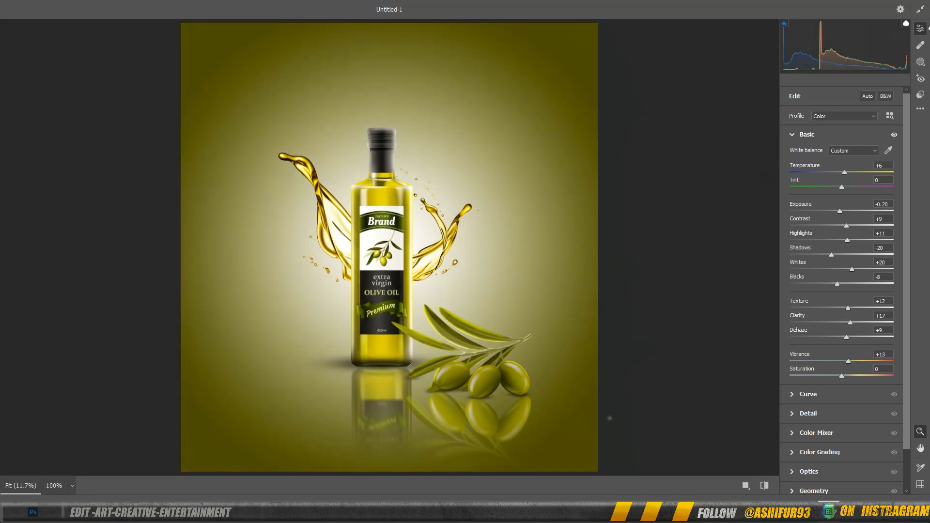
Step: Adjust the tone curve slightly, set the Yellows hue to +3 in the Color Mixer, and raise the Yellows saturation and luminance slightly
left_click(808, 394)
left_click_drag(841, 236, 846, 234)
left_click(816, 362)
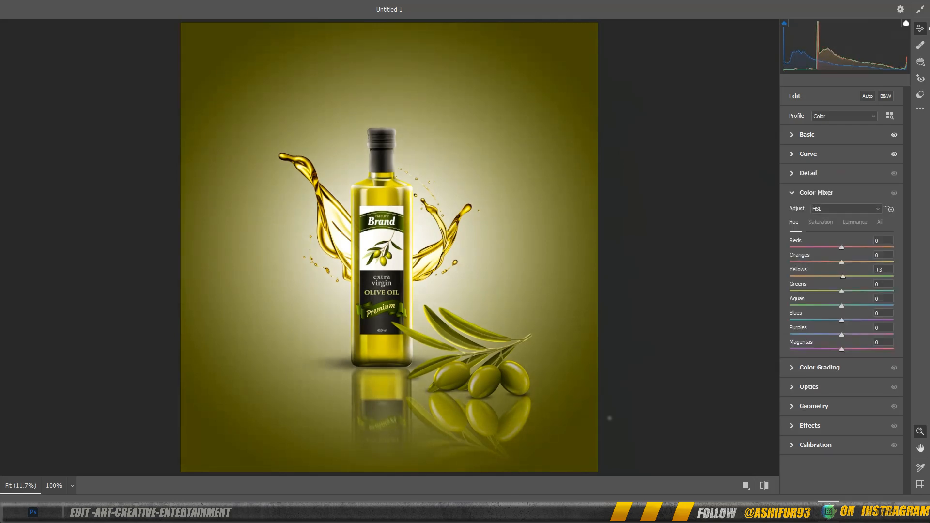
left_click(820, 222)
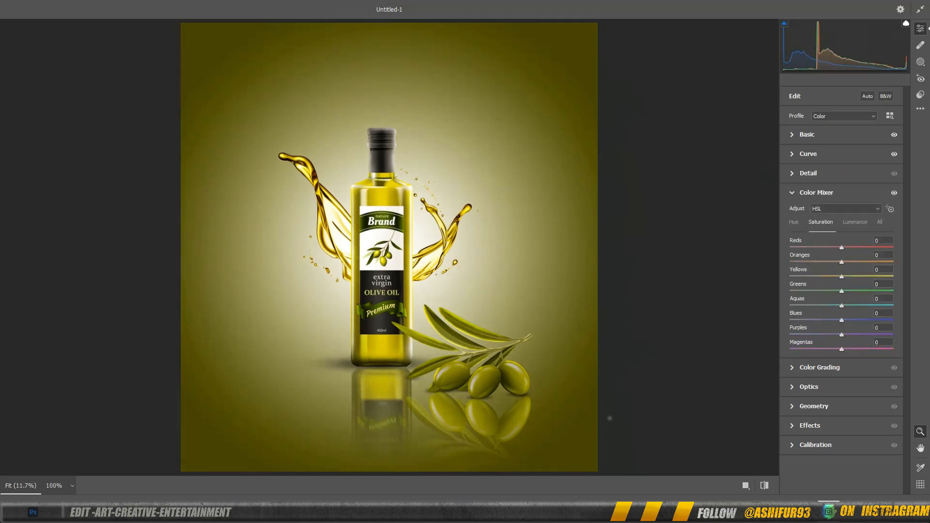
left_click_drag(841, 276, 846, 277)
left_click(854, 222)
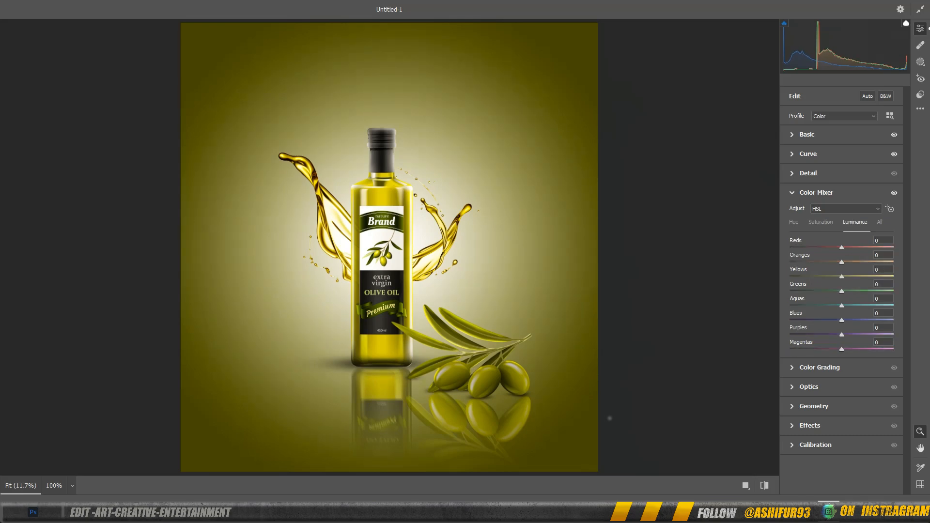
left_click_drag(841, 276, 849, 277)
Step: Add a vignette of -16 with Midpoint 42, Roundness +36 and Feather 90, and apply the Camera Raw edits
left_click(809, 425)
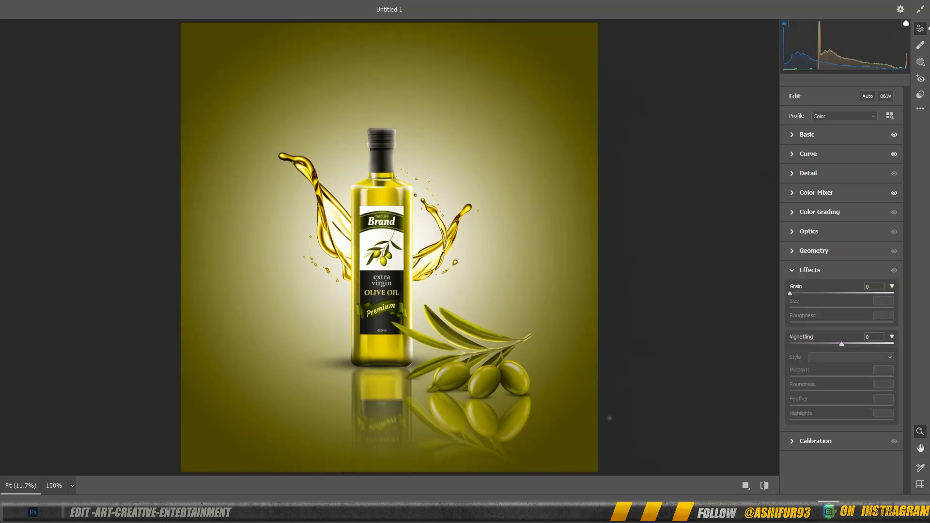
left_click_drag(841, 344, 832, 344)
left_click_drag(841, 376, 880, 405)
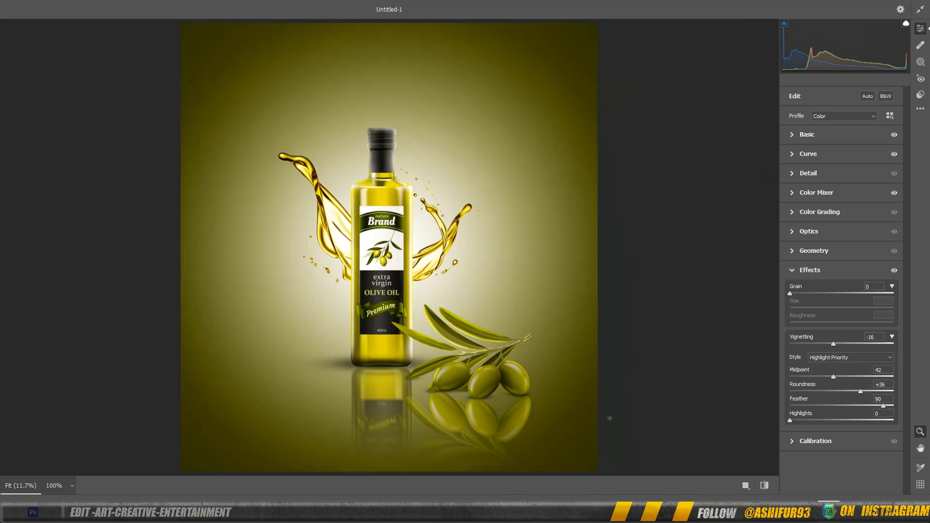
key("Return")
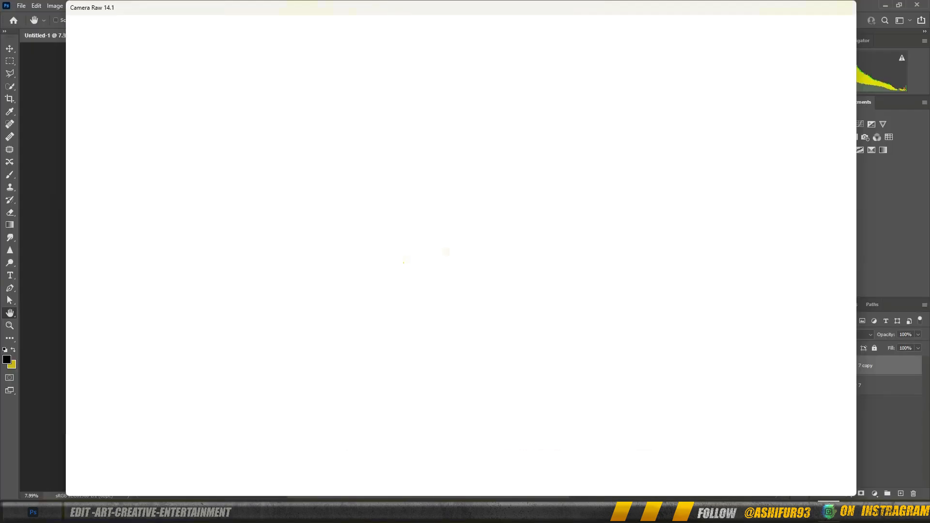